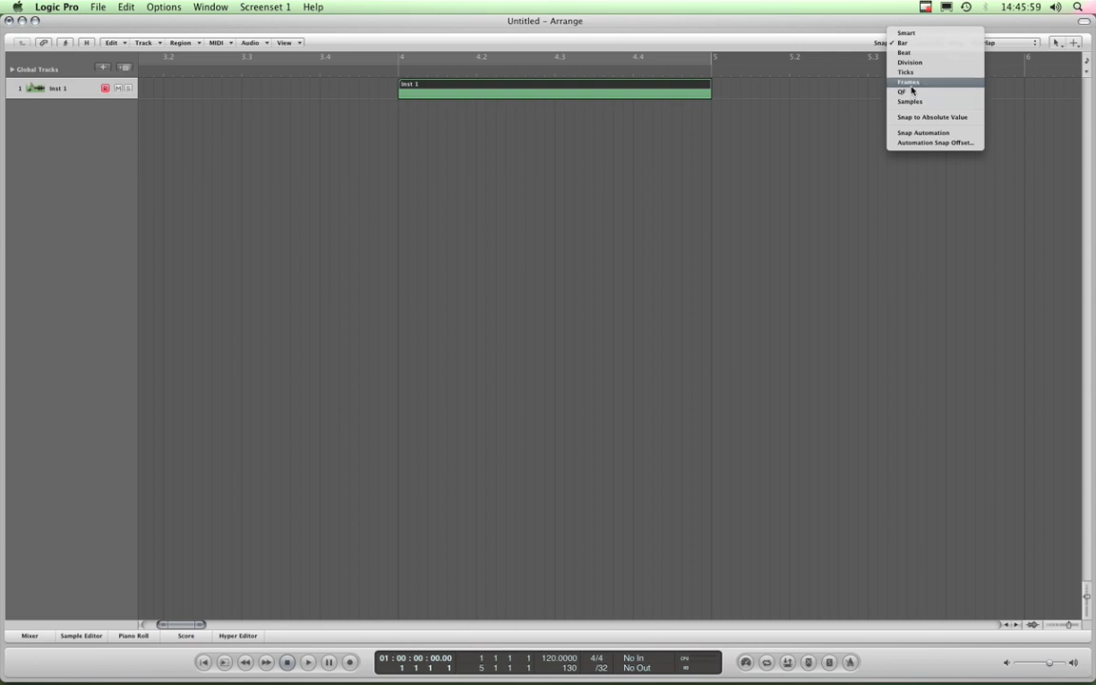
Switch the arrange area's snap setting from Bar to Ticks
left_click(909, 73)
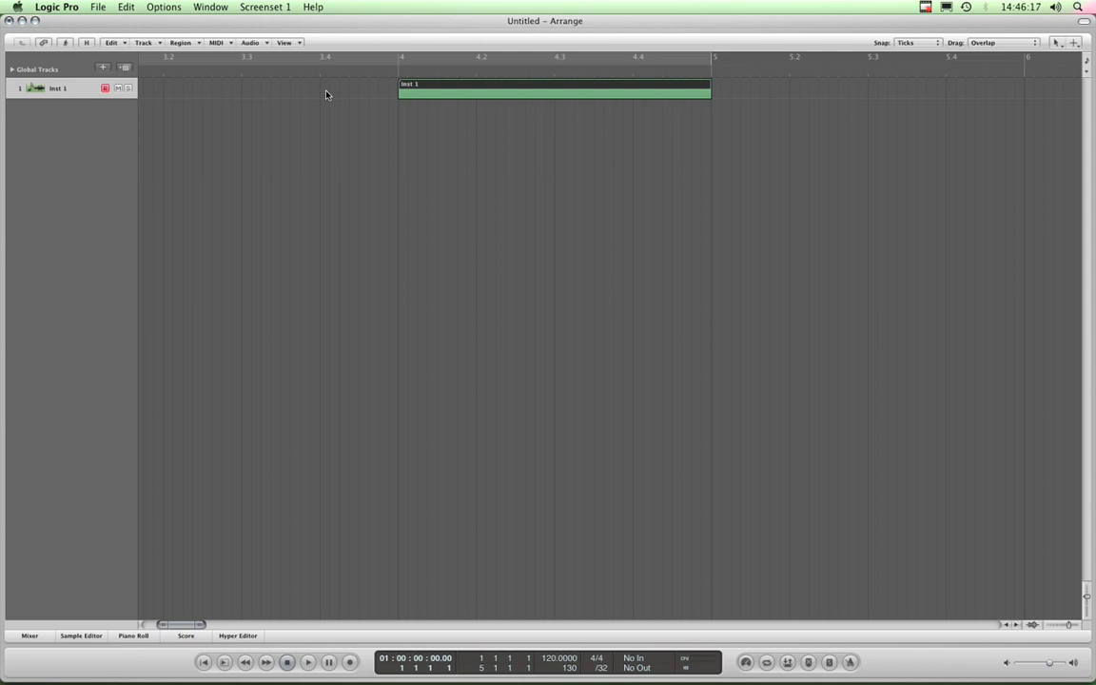
key("i")
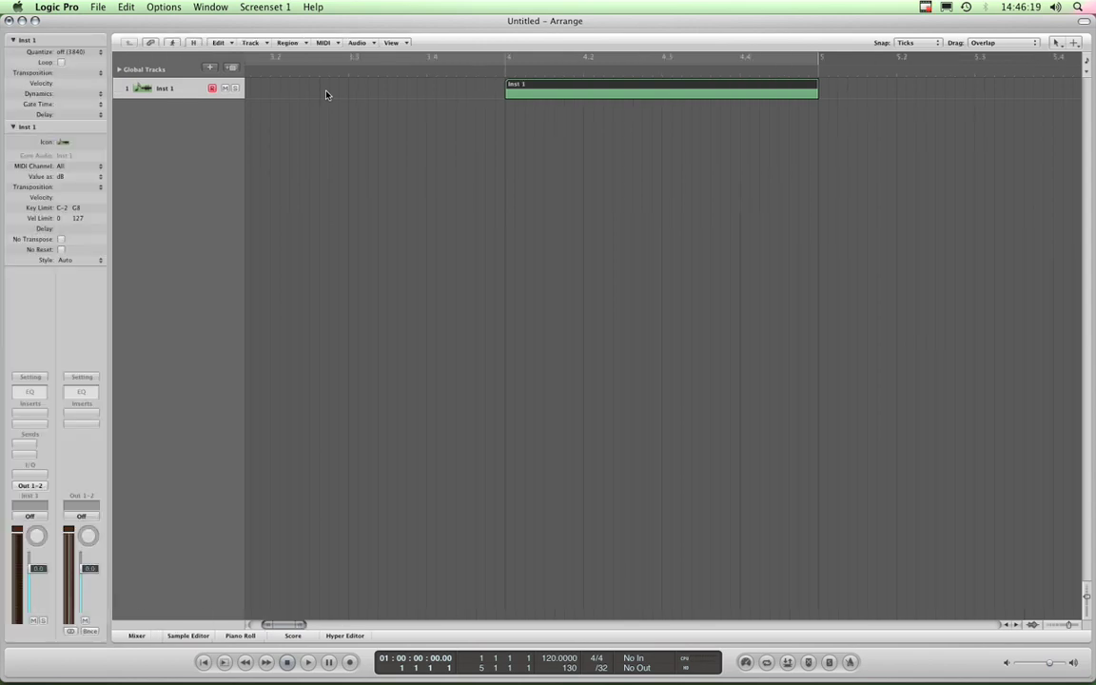
left_click(78, 53)
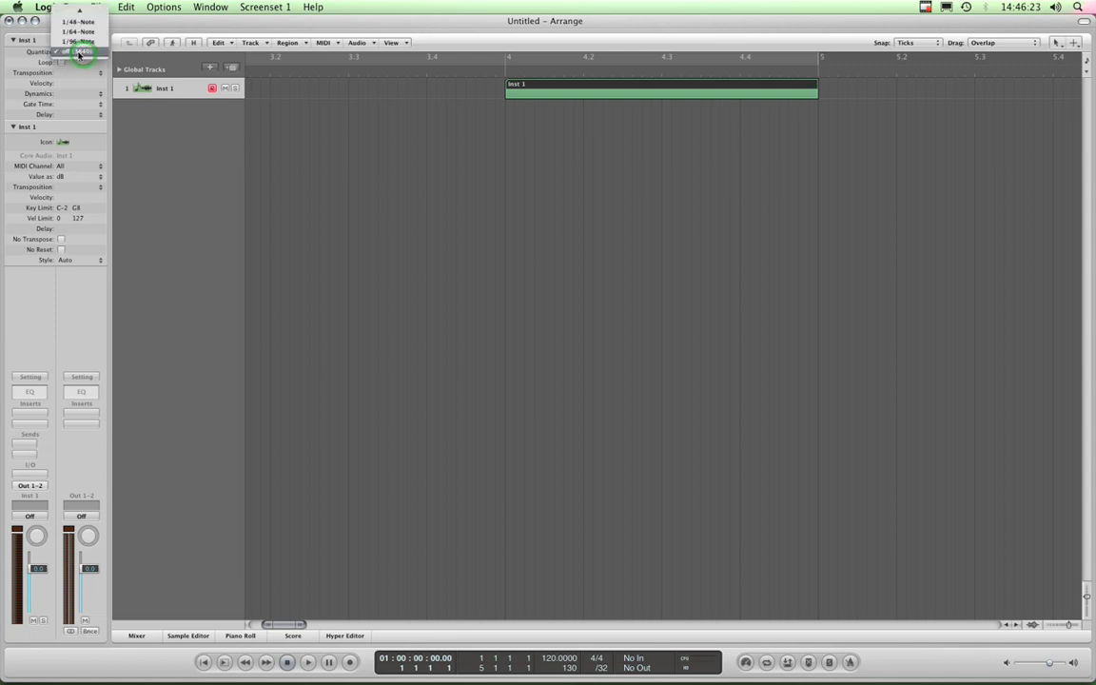
left_click(78, 52)
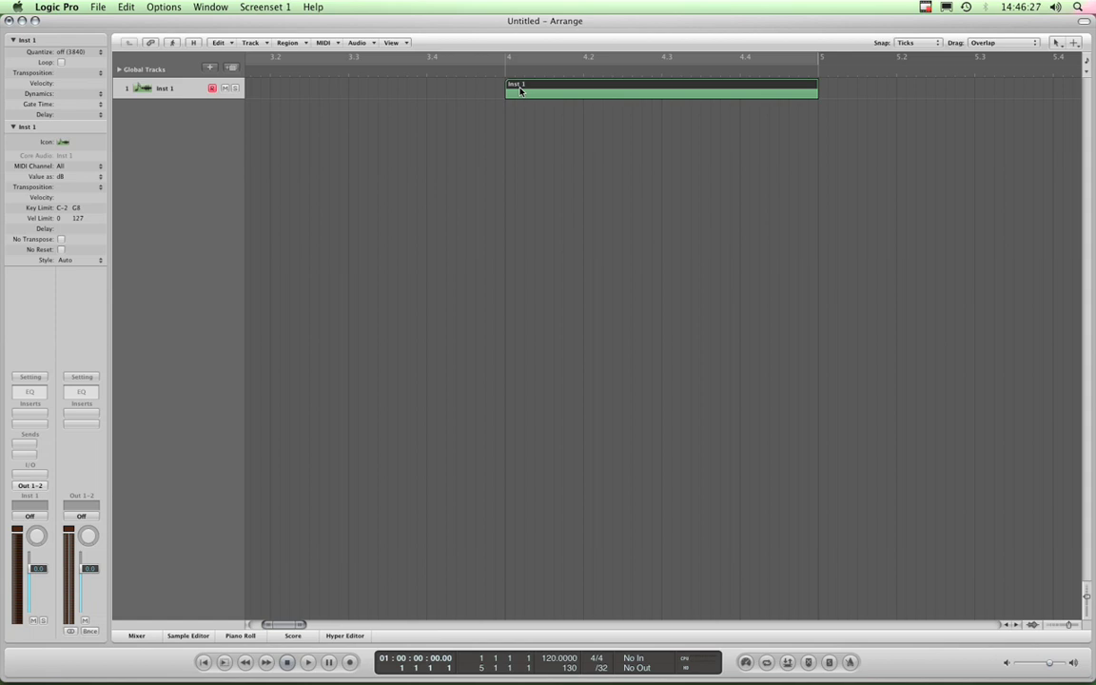
key("i")
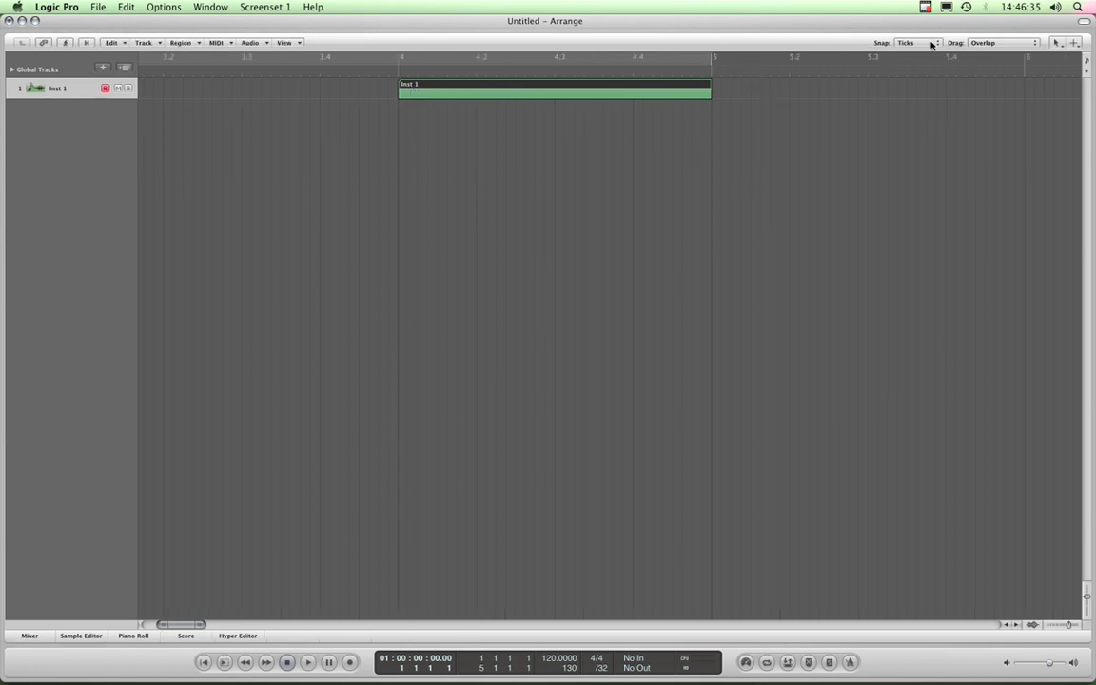
Zoom out to show bars 2 to 10 and nudge the Inst 1 region slightly later
left_click_drag(574, 85, 574, 87)
left_click(1051, 624)
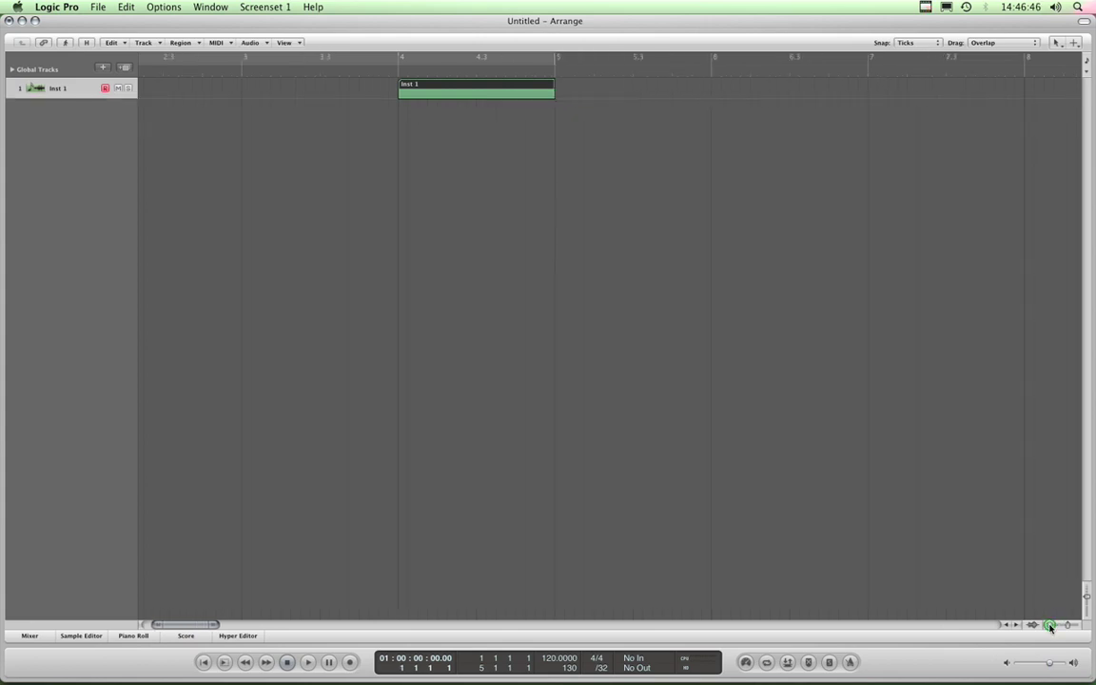
left_click_drag(448, 90, 447, 88)
left_click(448, 88)
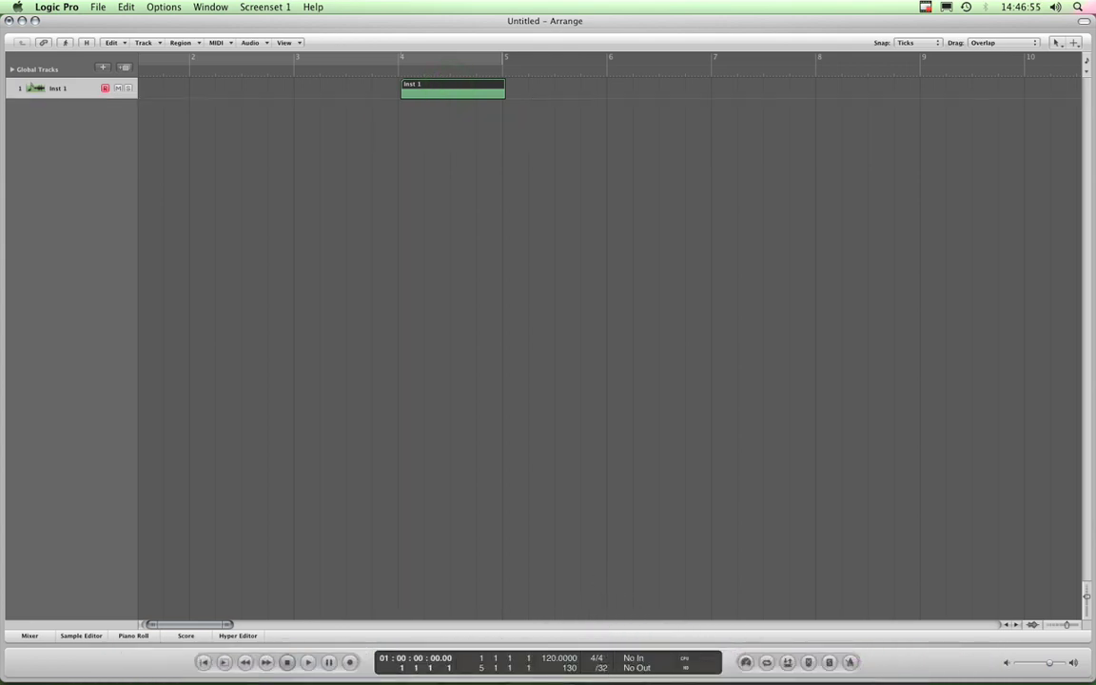
Set the division to /16 and leave Inst 1 starting a few ticks after bar 4
left_click(602, 668)
left_click_drag(415, 84, 418, 85)
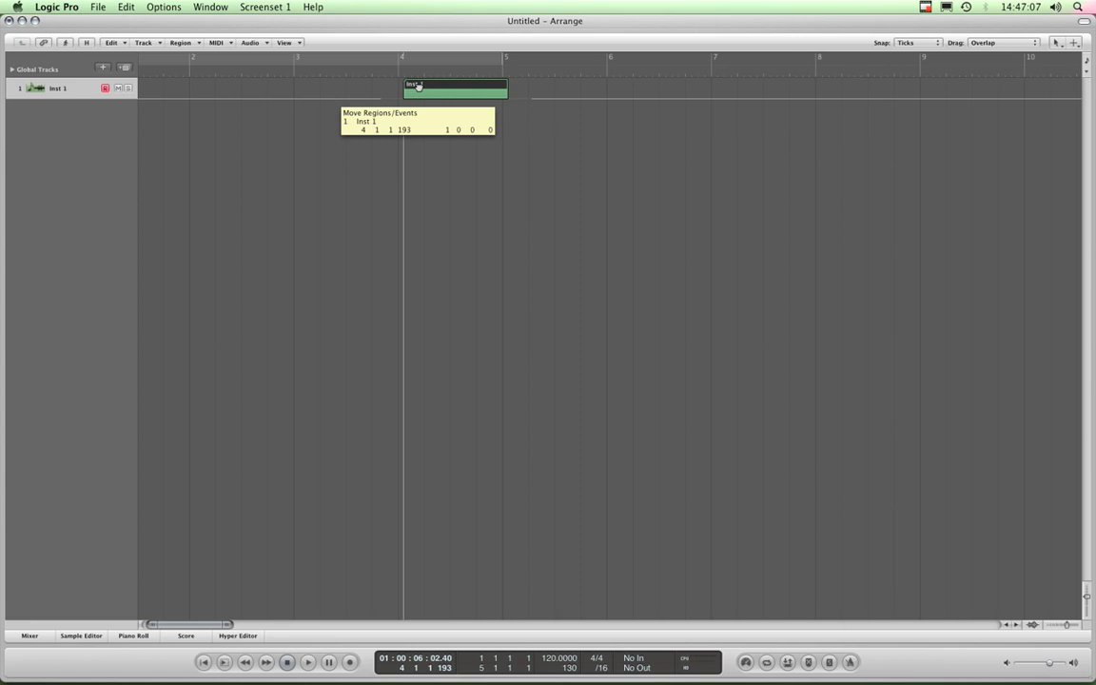
left_click_drag(418, 85, 414, 84)
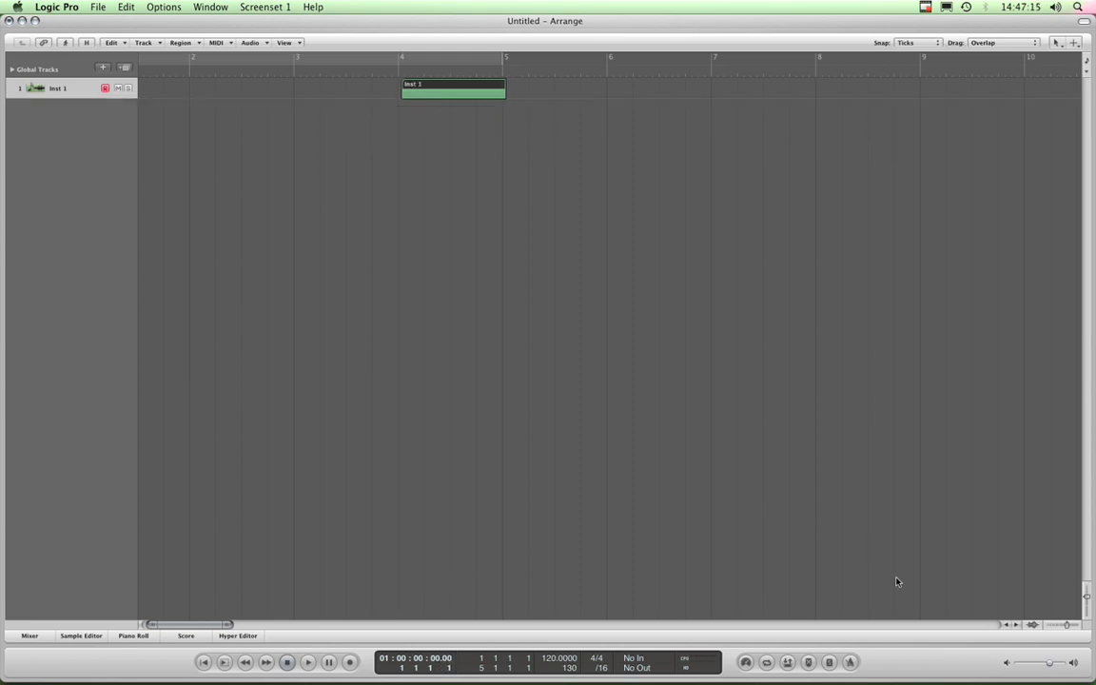
Zoom in to sub-beat detail and drag Inst 1 back to start exactly on bar 4
left_click_drag(480, 87, 477, 88)
left_click_drag(1066, 625, 1074, 628)
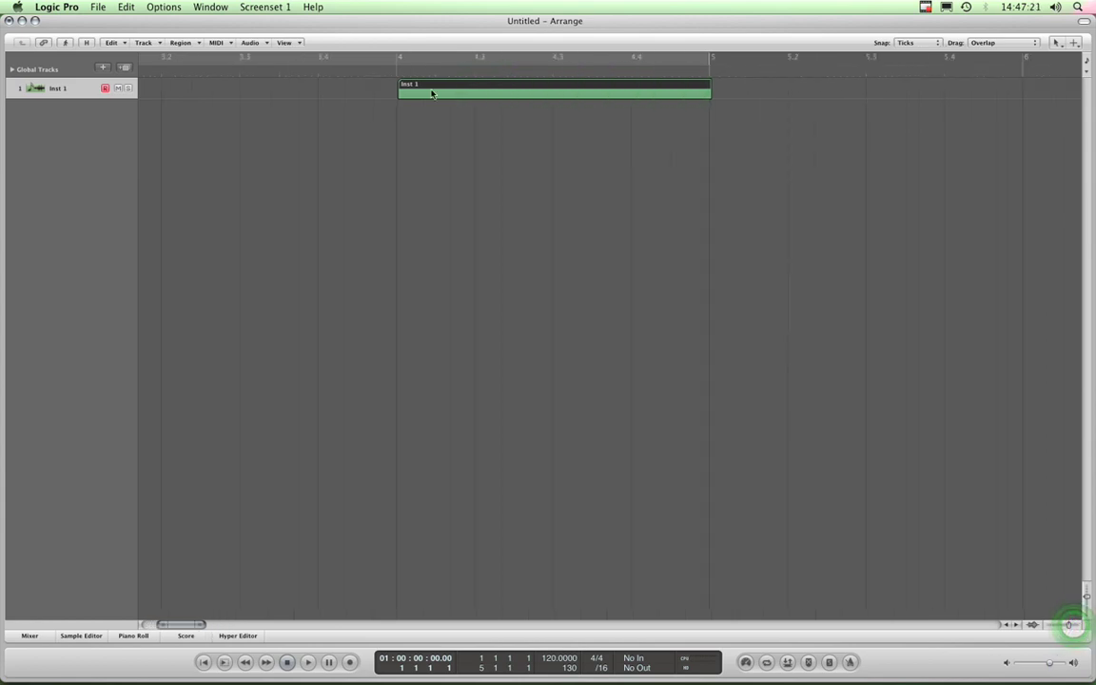
left_click_drag(430, 89, 431, 91)
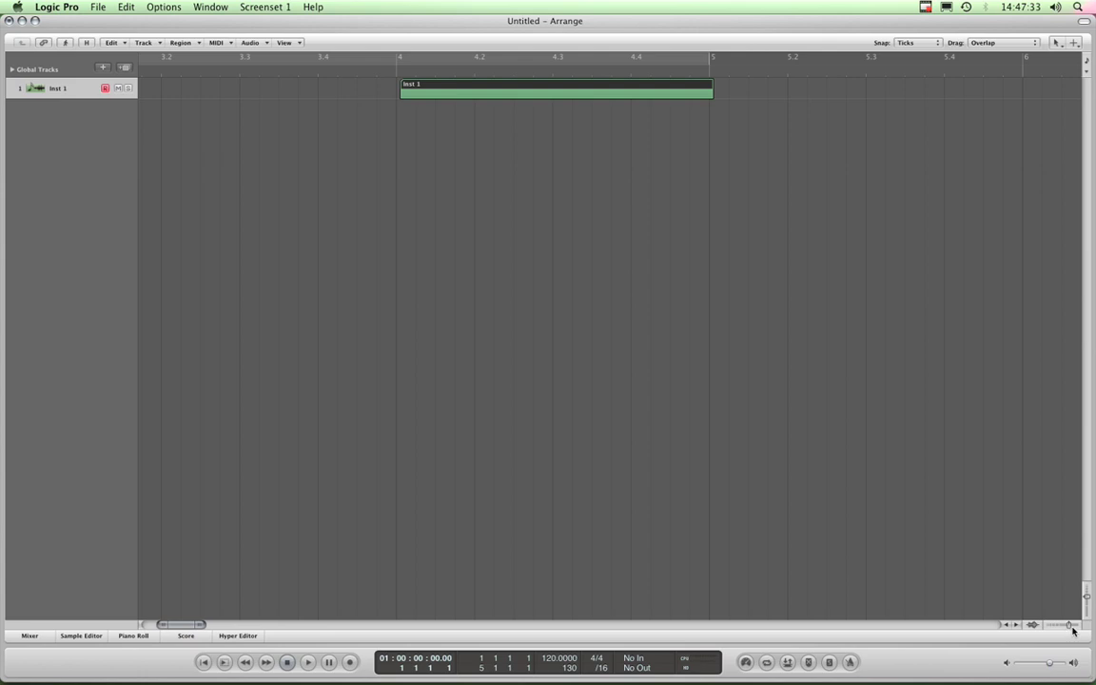
left_click_drag(1068, 625, 1073, 625)
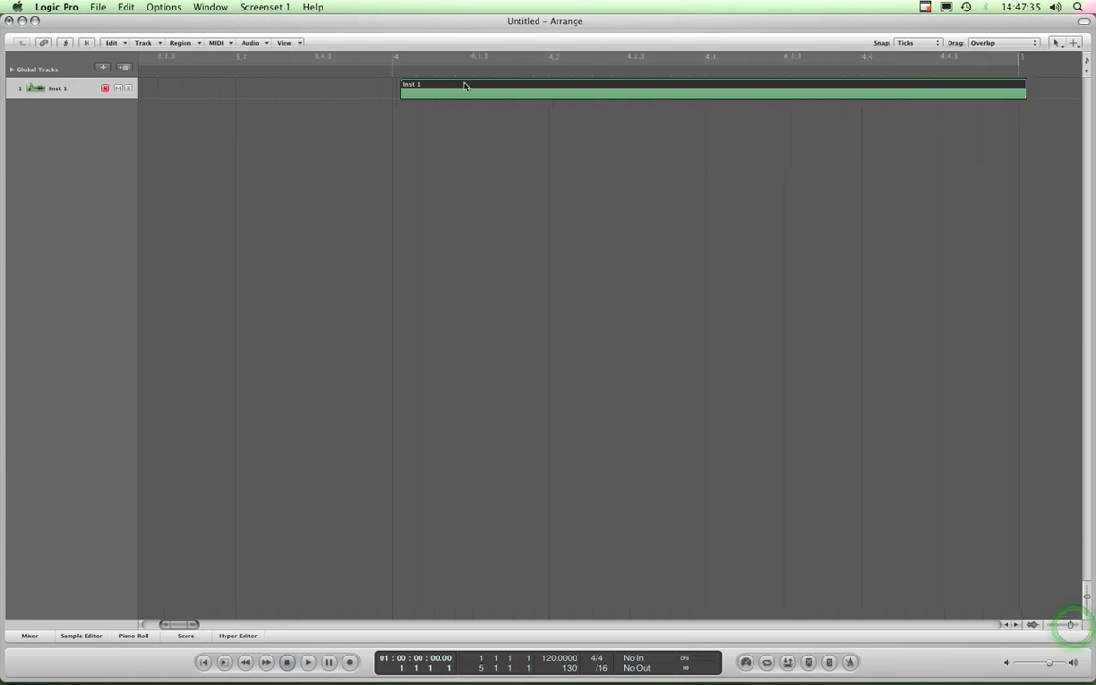
left_click_drag(464, 86, 460, 86)
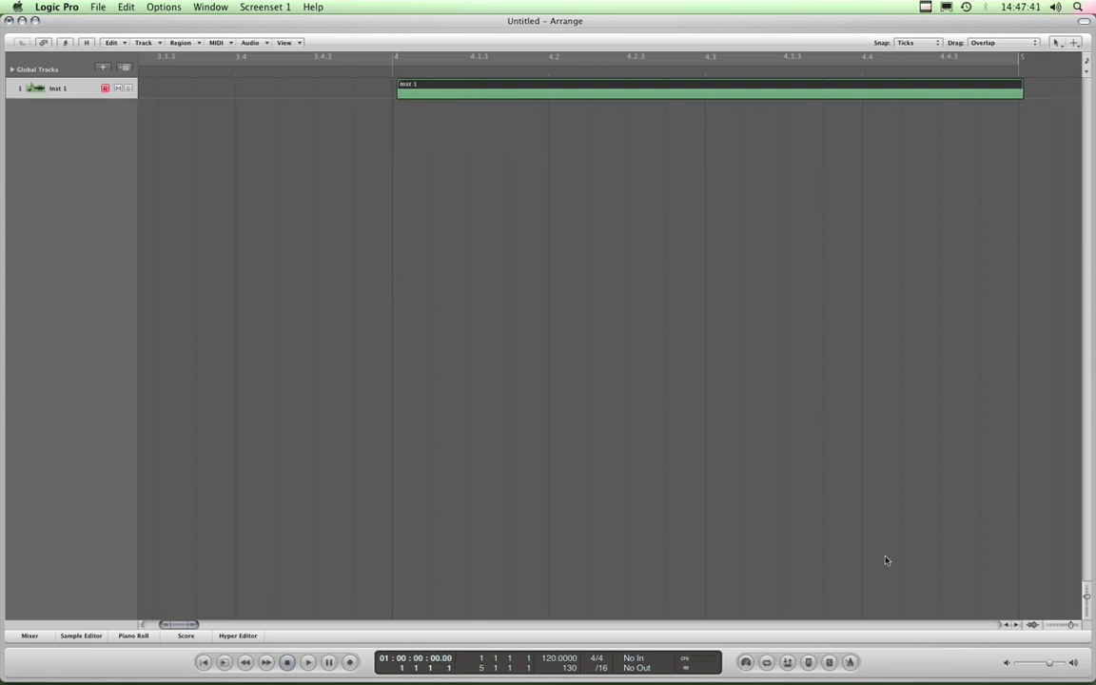
left_click(1071, 626)
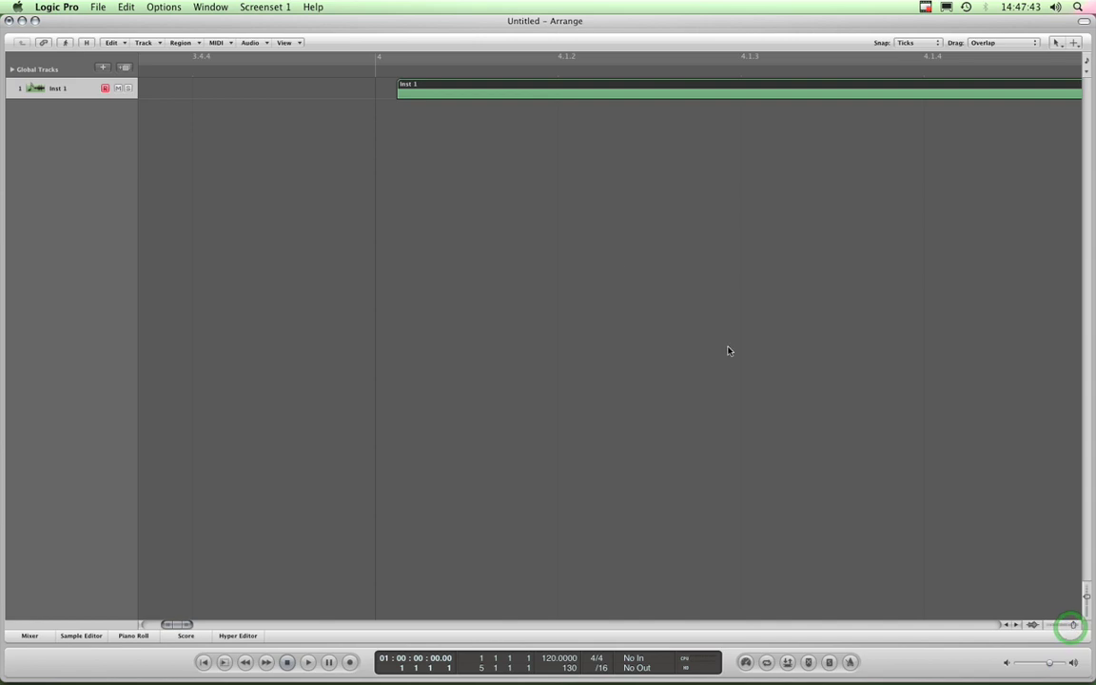
left_click_drag(421, 90, 405, 87)
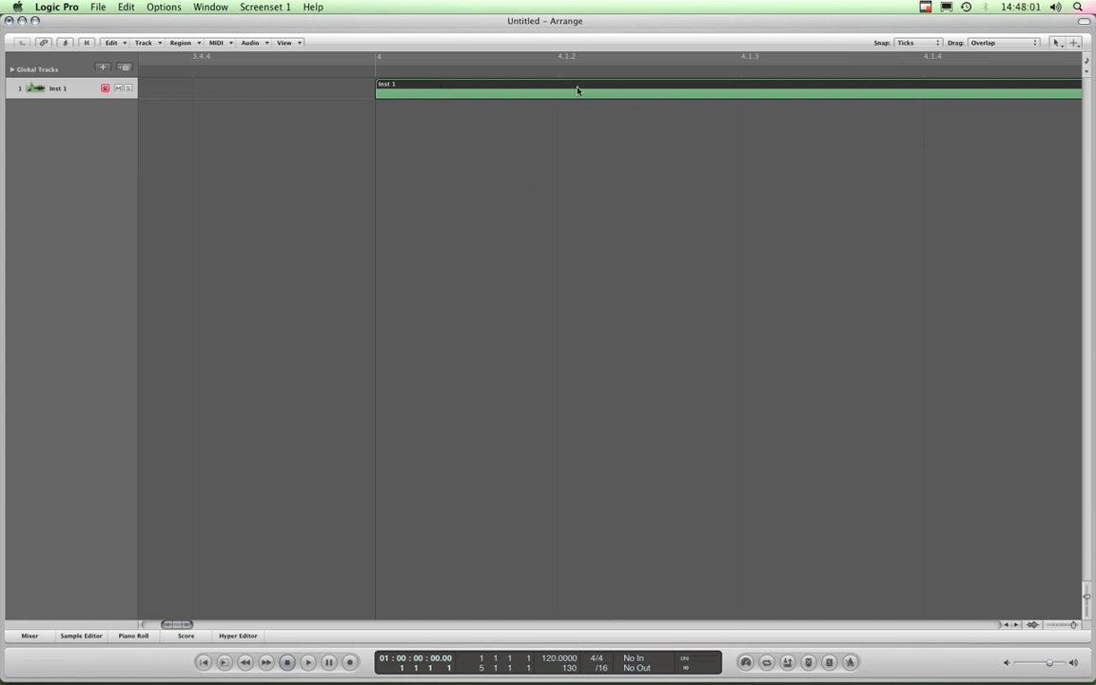
Change the snap setting to Samples and zoom out to see the whole region
left_click(939, 42)
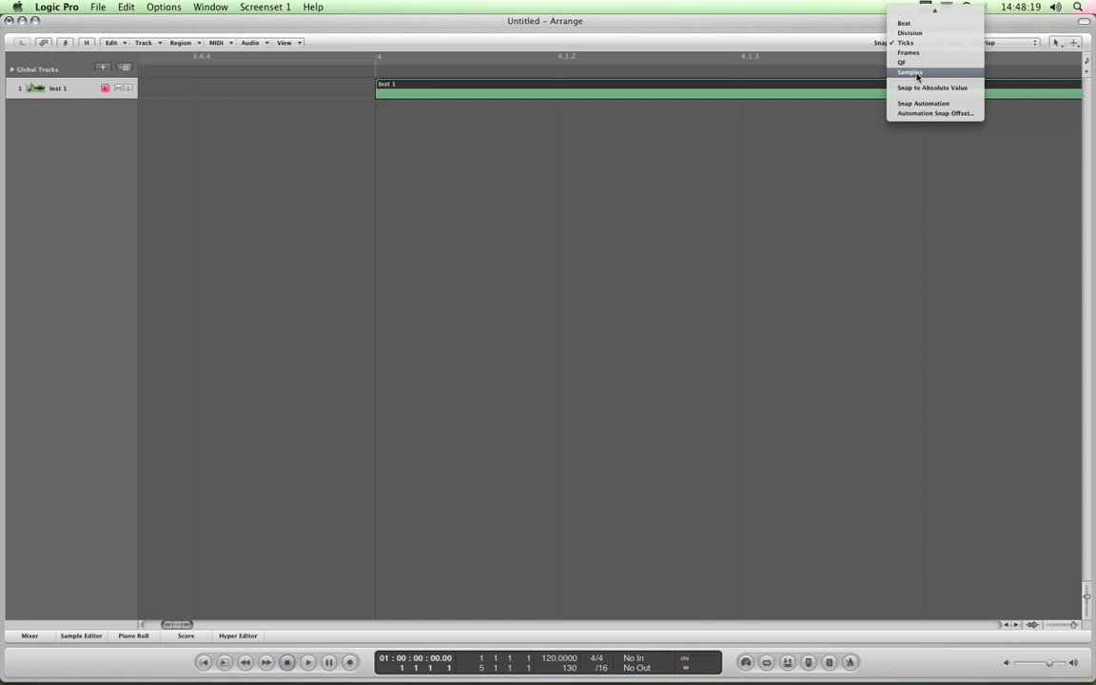
left_click(919, 75)
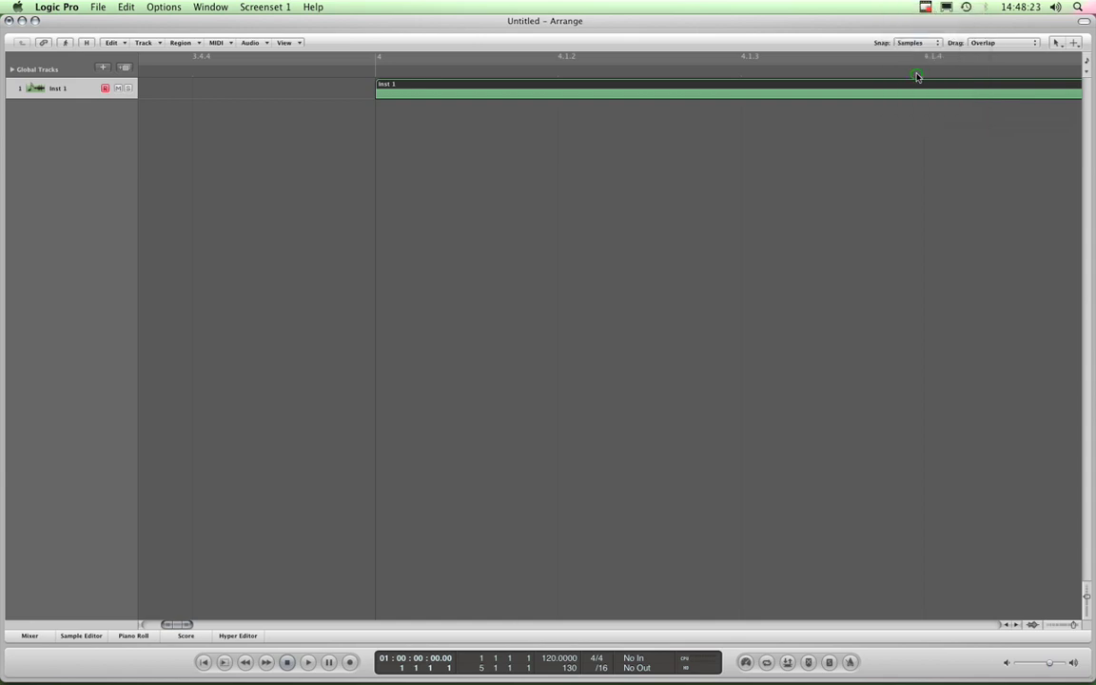
left_click(1051, 625)
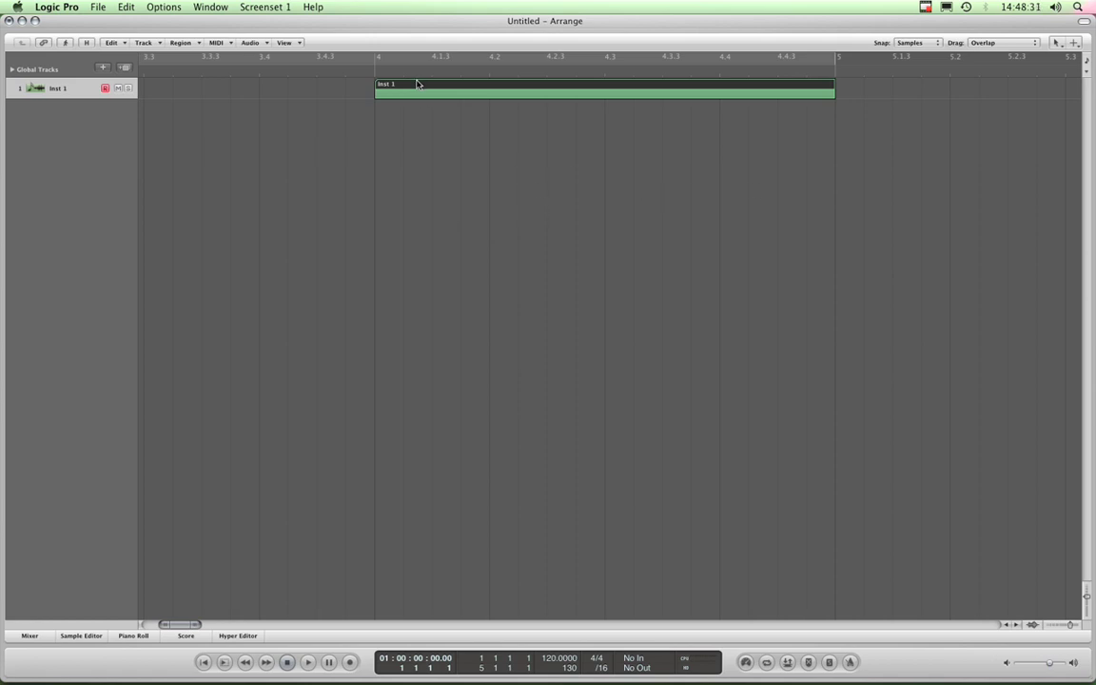
Drag the Inst 1 region back onto bar 4, spanning bars 4 to 5
left_click_drag(416, 86, 433, 87)
left_click(403, 136)
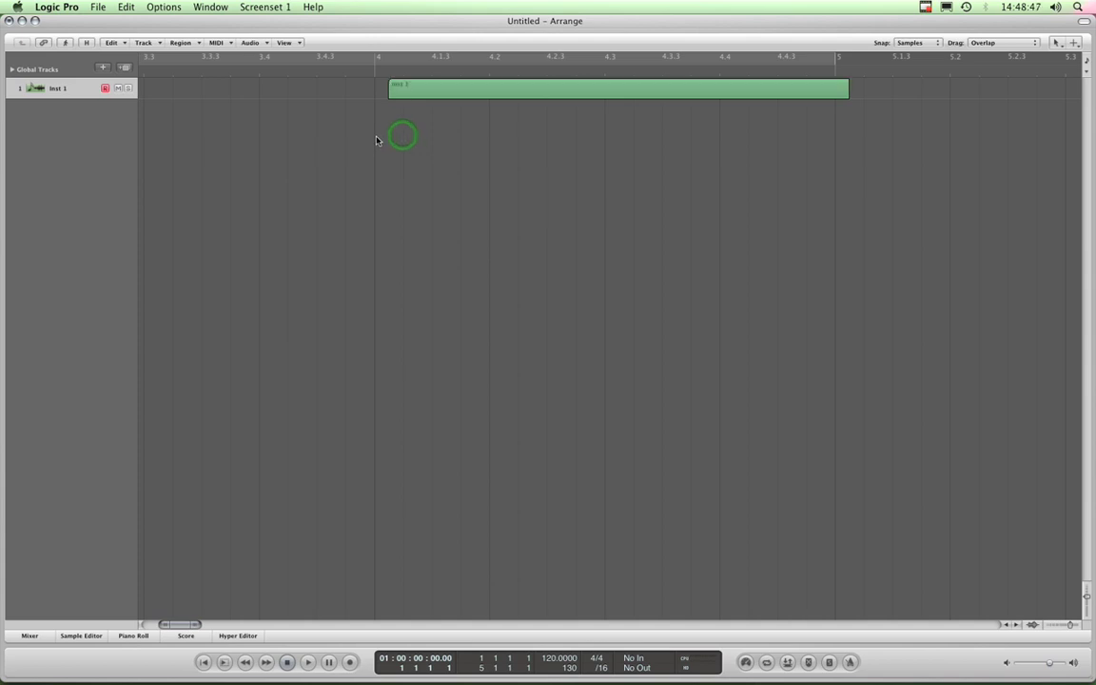
left_click_drag(402, 93, 390, 95)
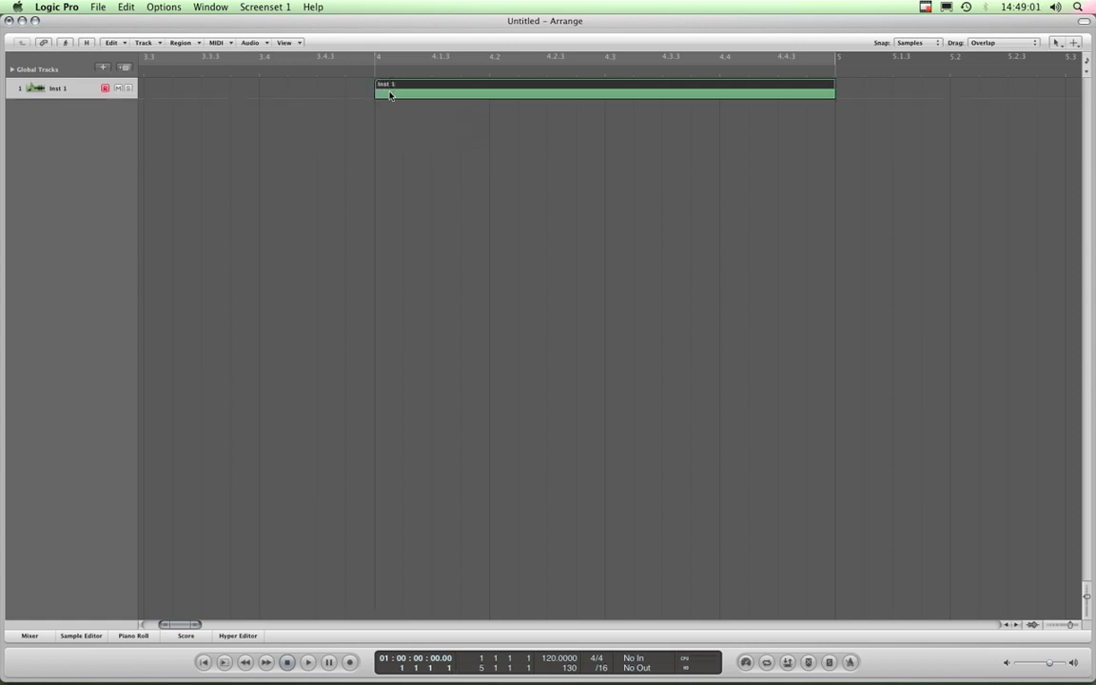
At maximum zoom, nudge Inst 1 a few samples so it starts at 4 1 1 1
left_click(1078, 625)
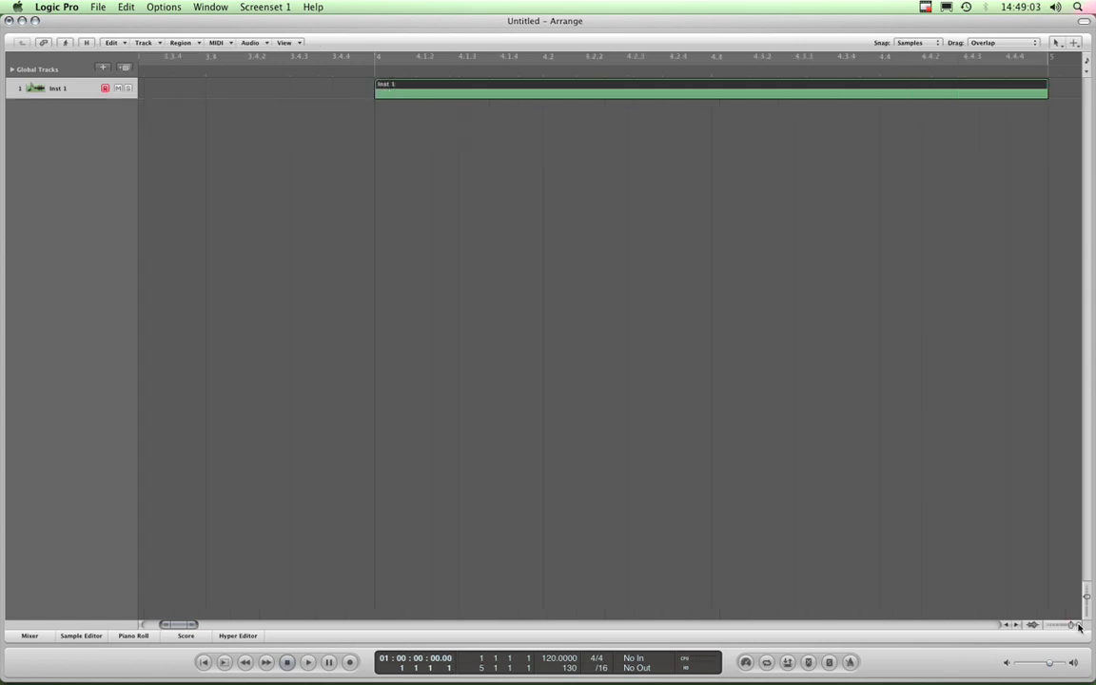
left_click(1079, 625)
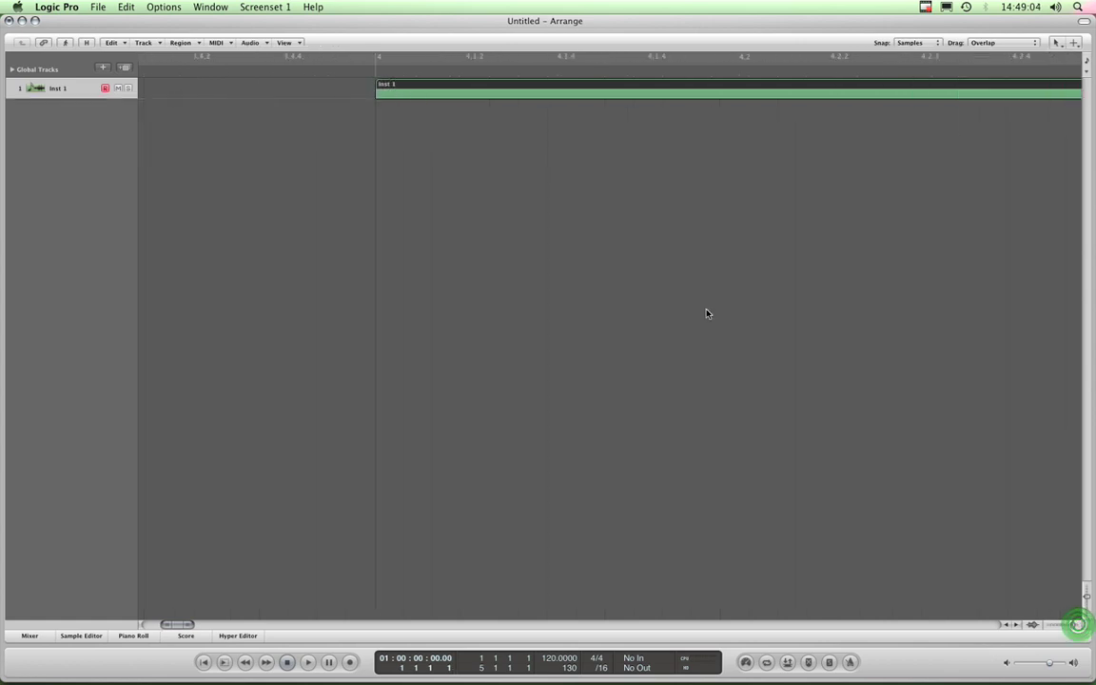
left_click(425, 88)
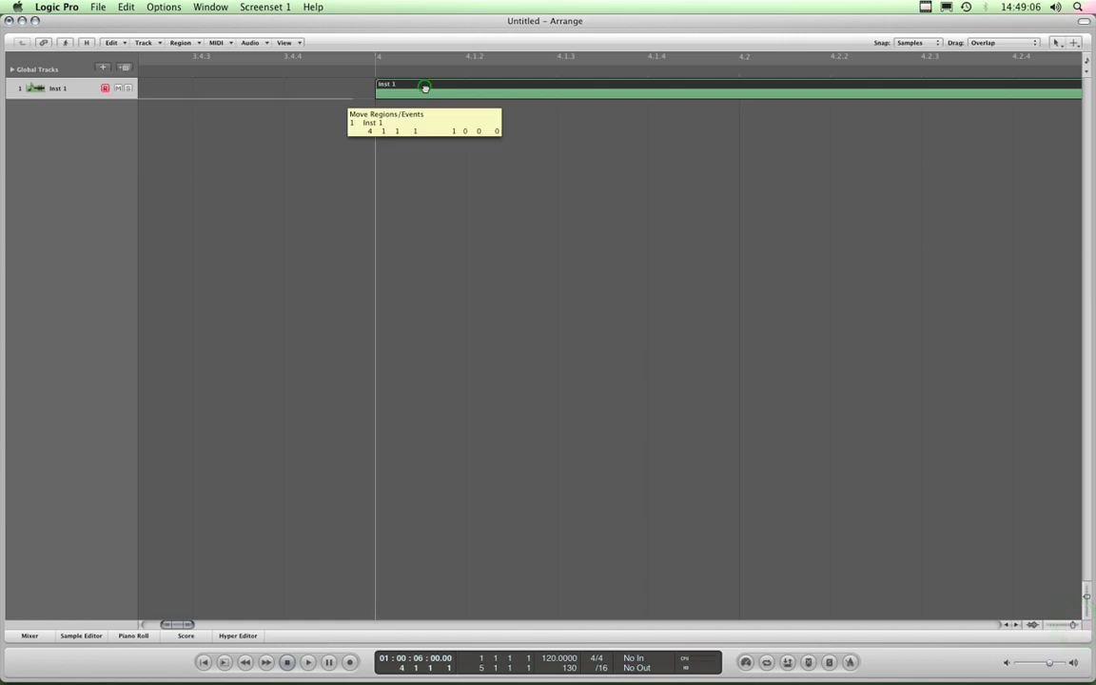
left_click(1077, 626)
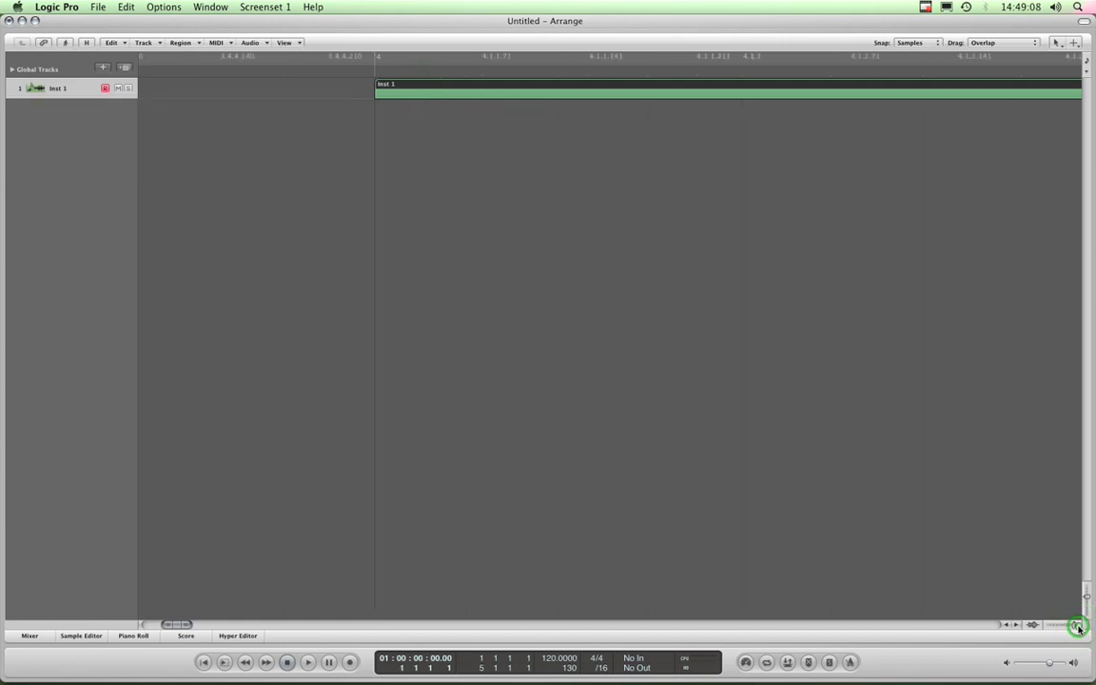
left_click(429, 88)
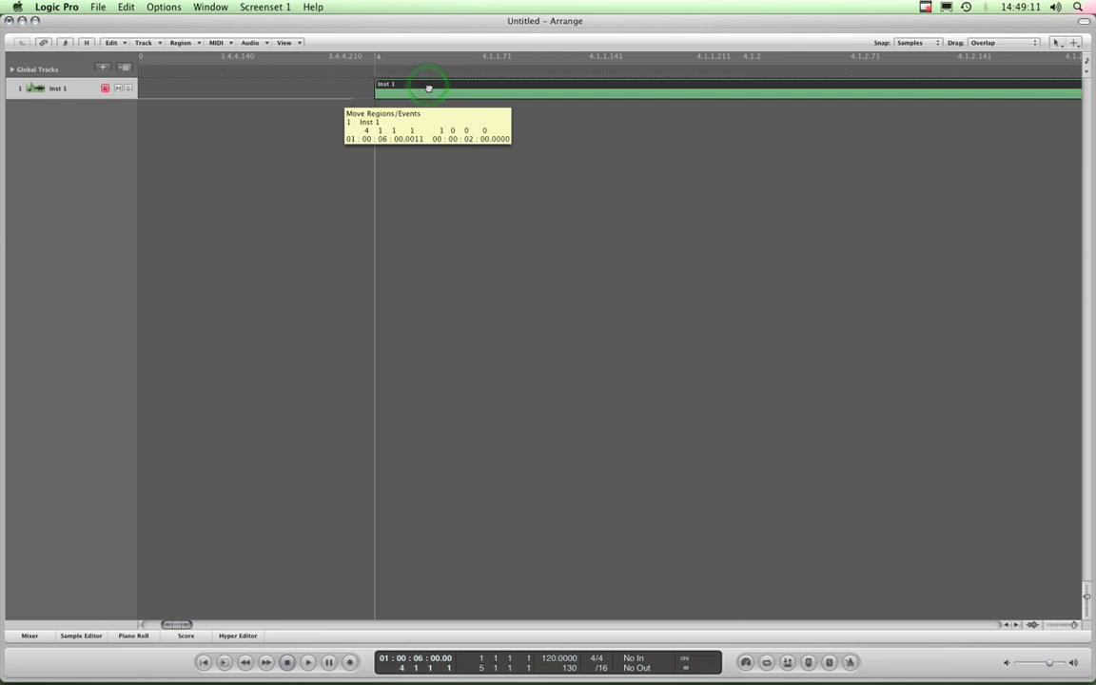
left_click_drag(428, 88, 429, 88)
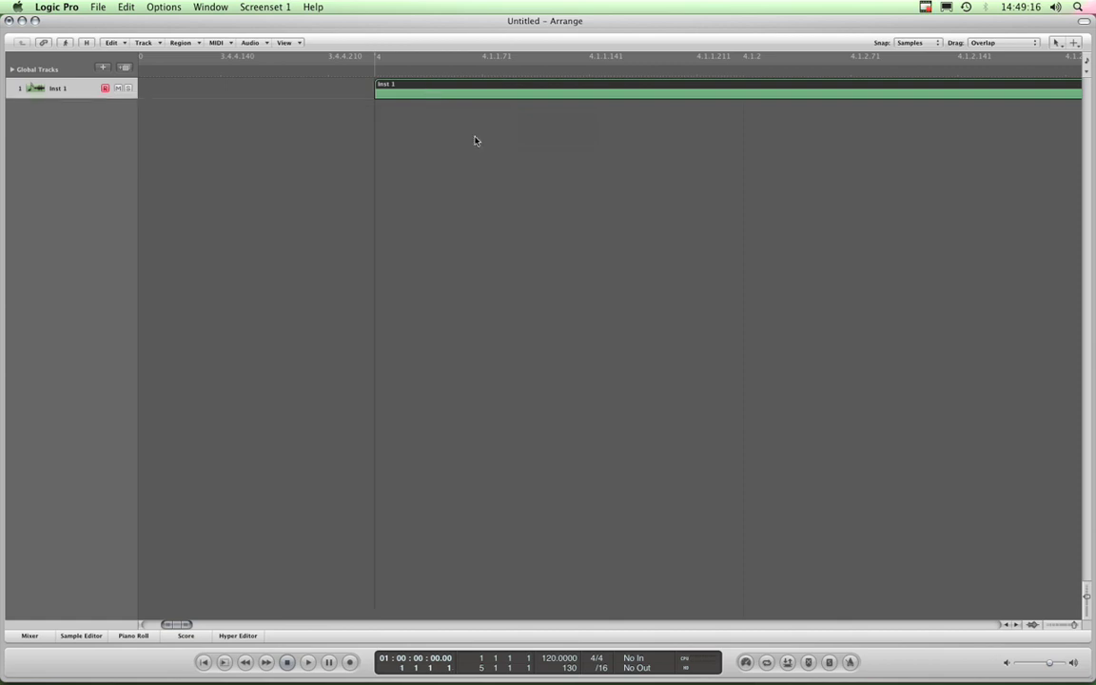
left_click(1077, 627)
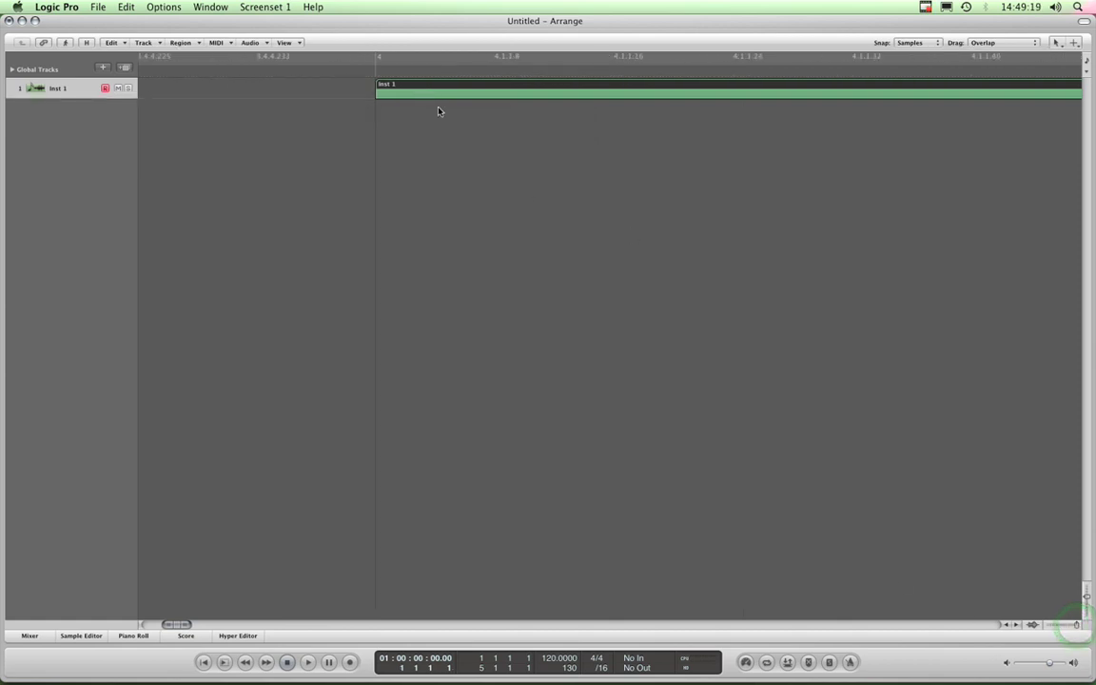
left_click_drag(429, 88, 428, 89)
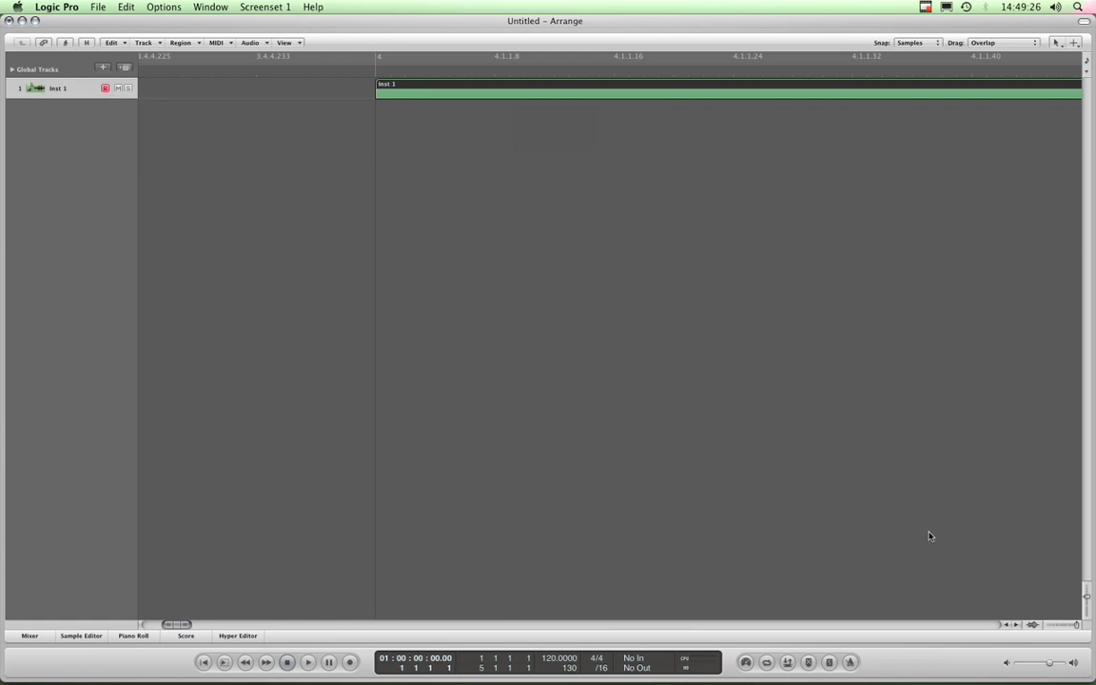
Set the snap setting back to Ticks
left_click(1051, 625)
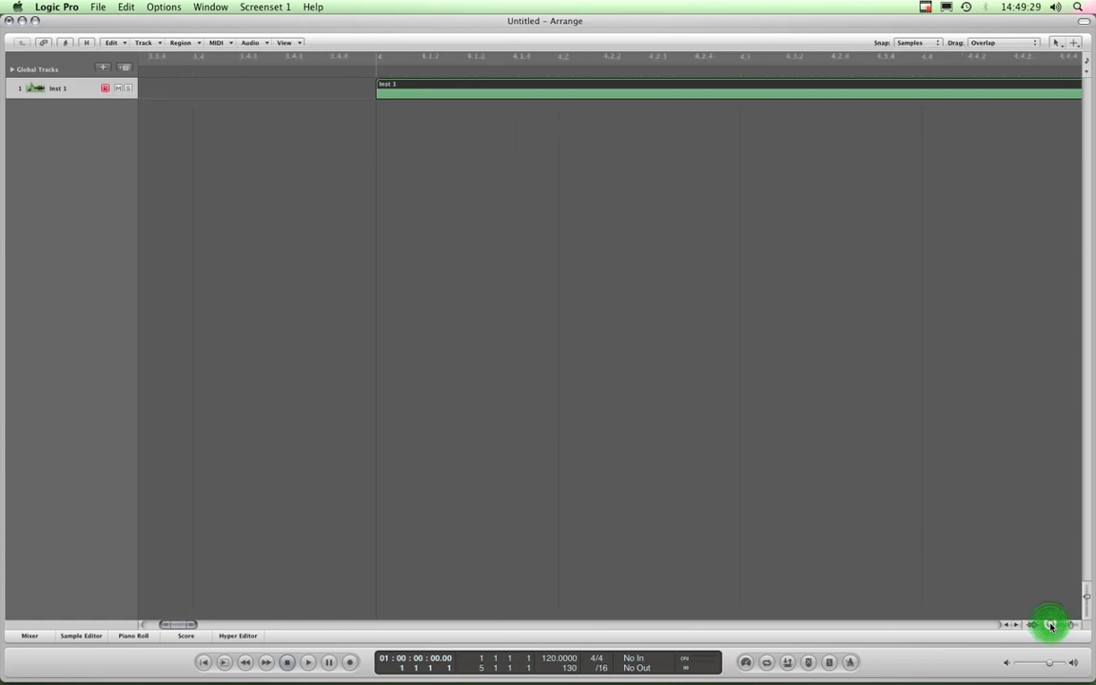
left_click(927, 42)
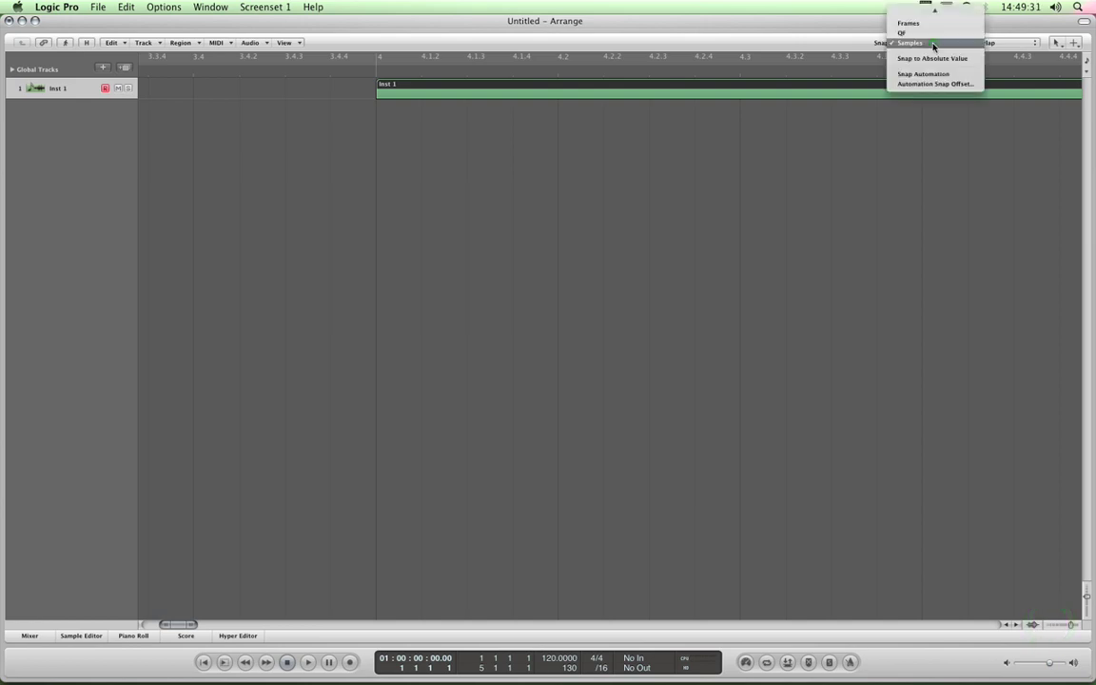
mouse_move(934, 12)
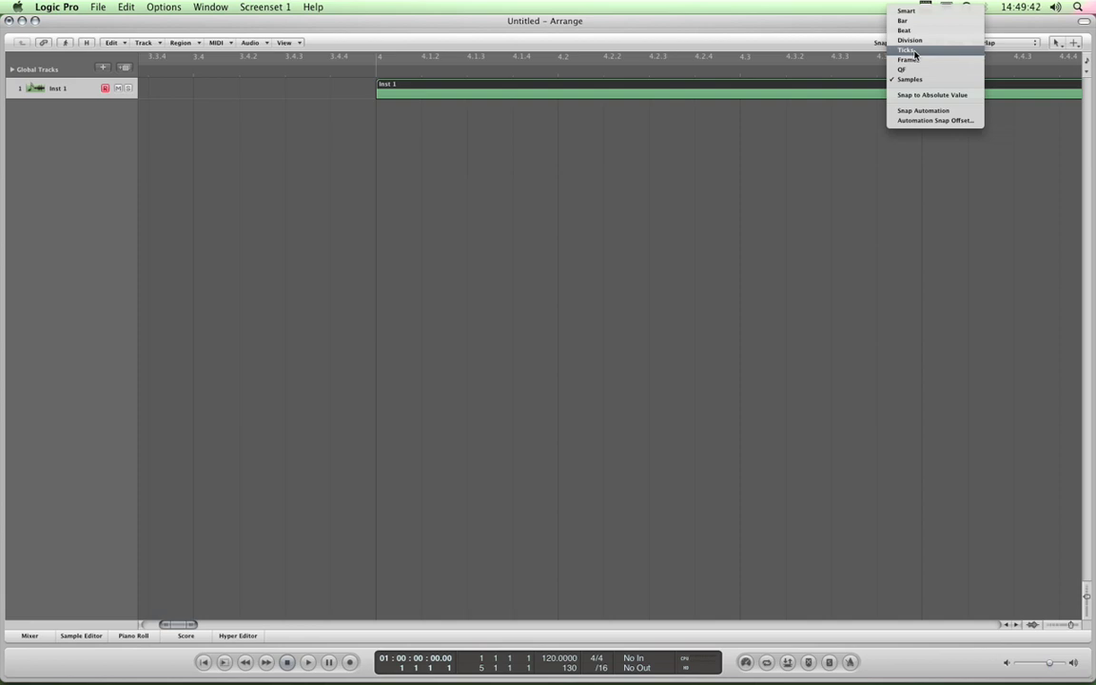
left_click(912, 50)
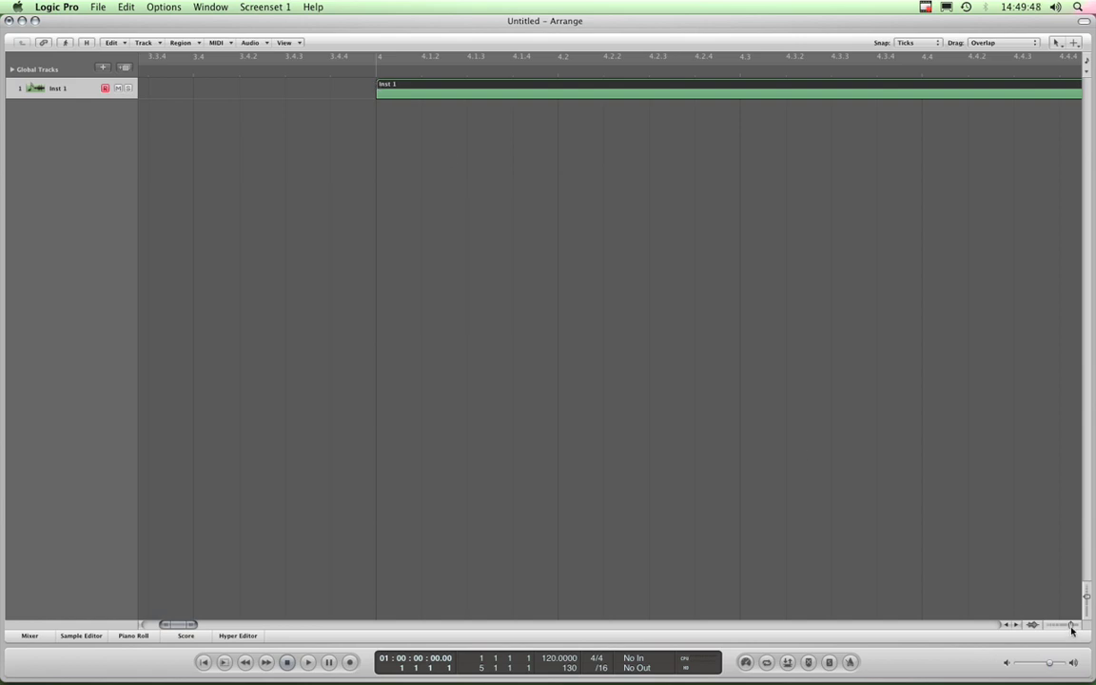
Nudge Inst 1 past bar 4, then drag it back so it starts at bar 4
left_click_drag(1072, 629, 1078, 626)
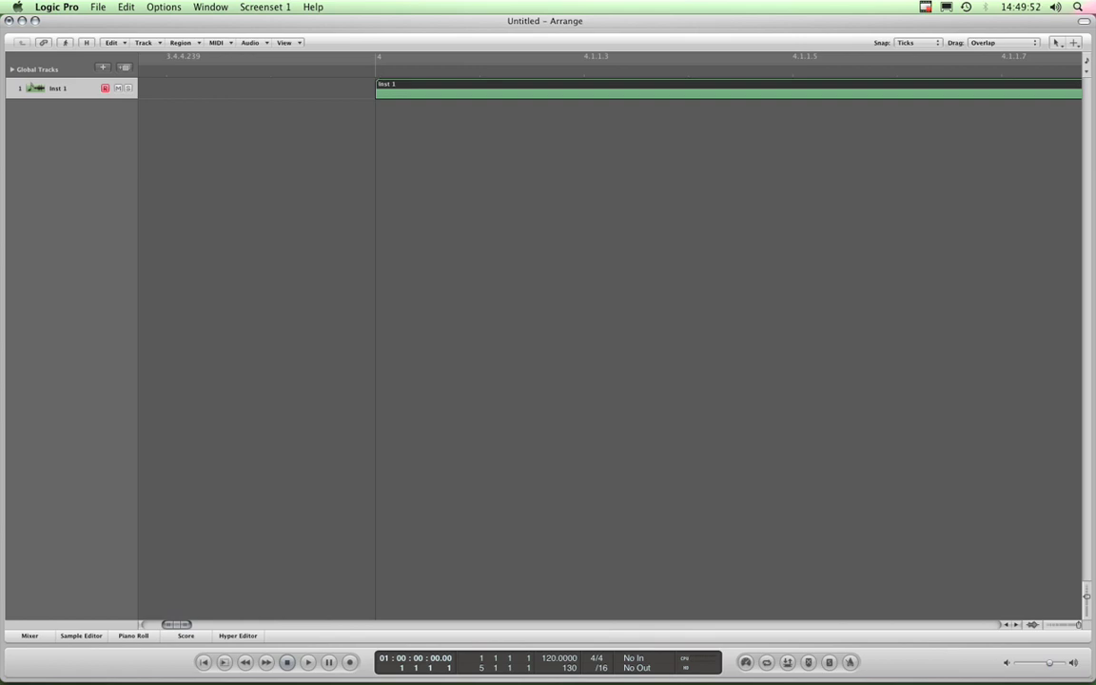
left_click(1052, 629)
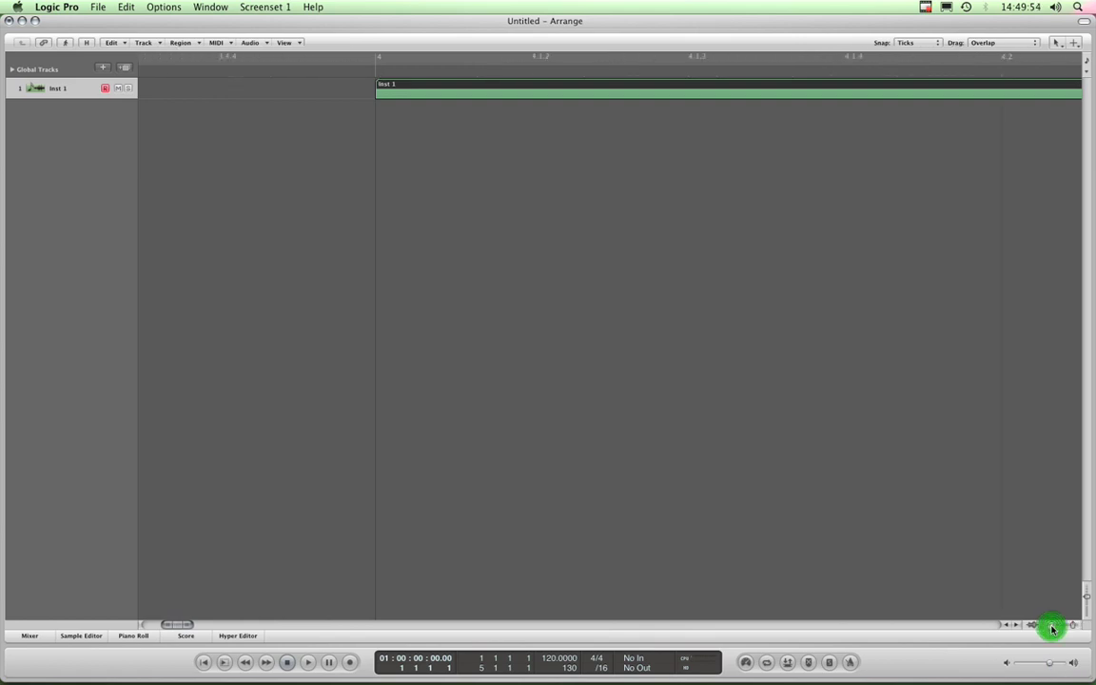
left_click(1052, 629)
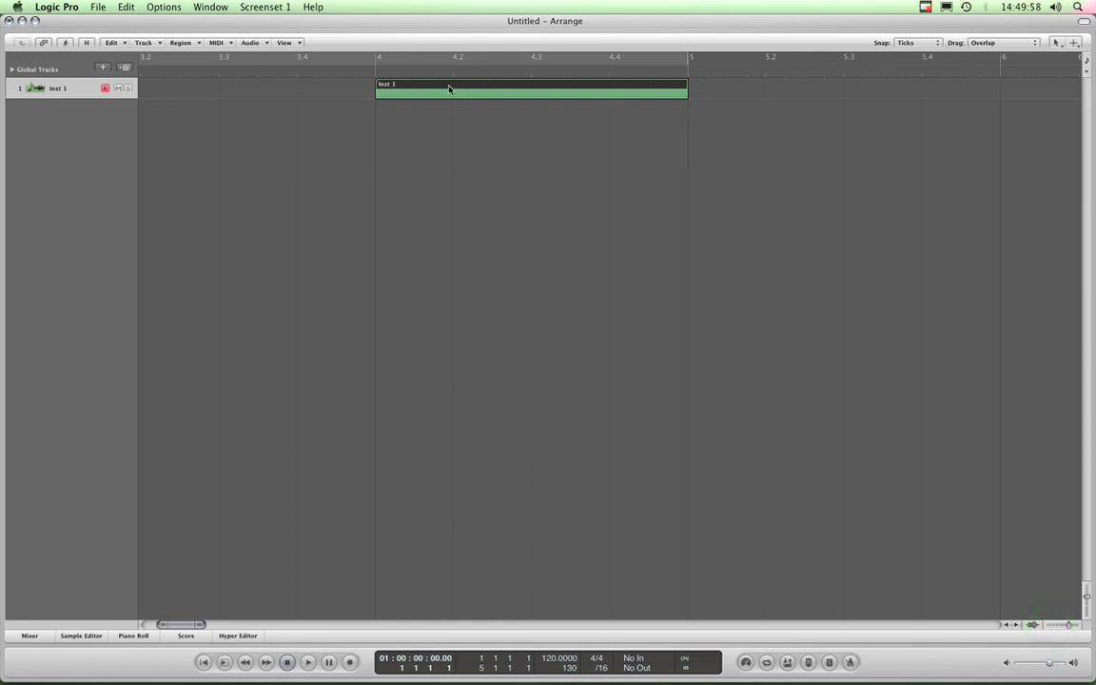
left_click_drag(449, 89, 494, 93)
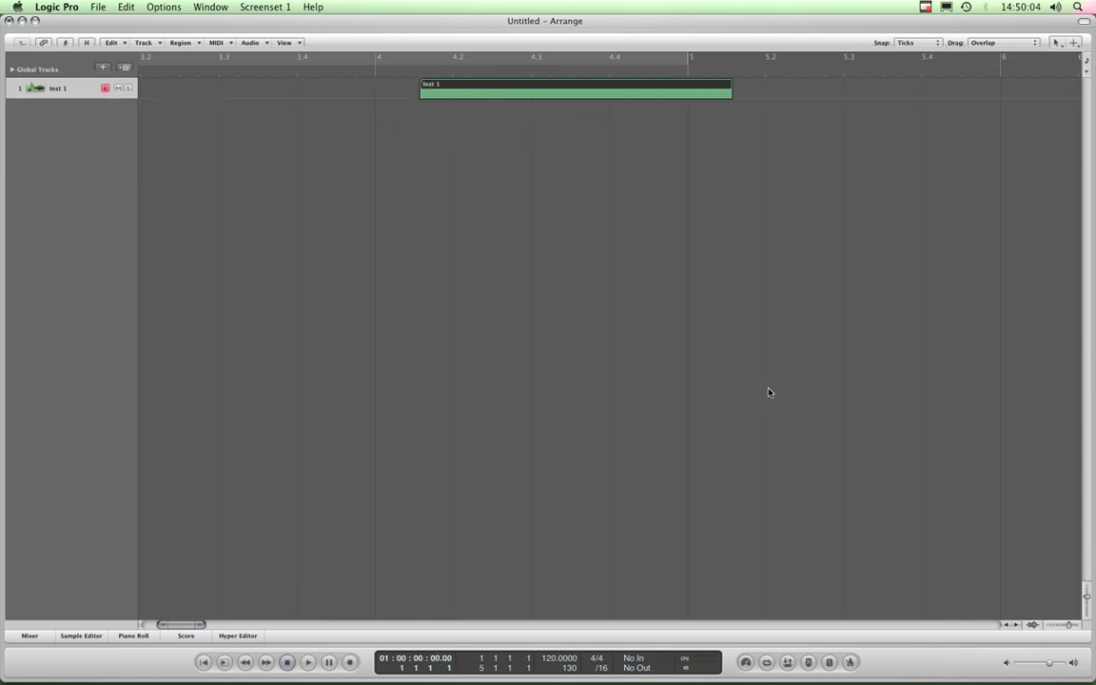
left_click(1052, 628)
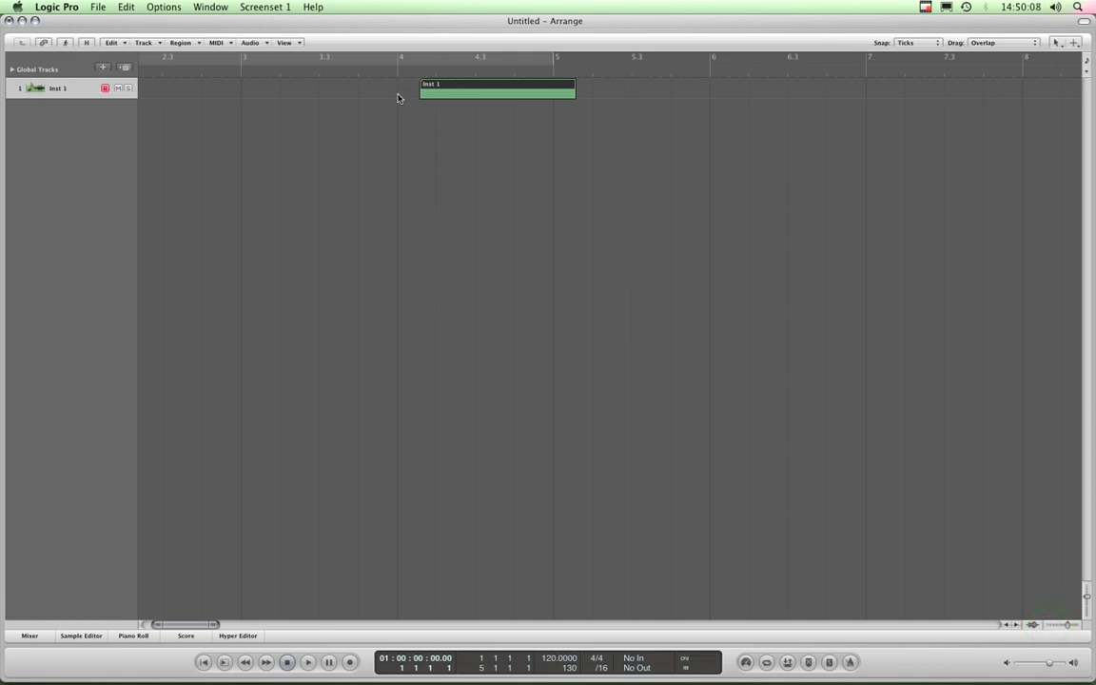
left_click_drag(458, 86, 435, 86)
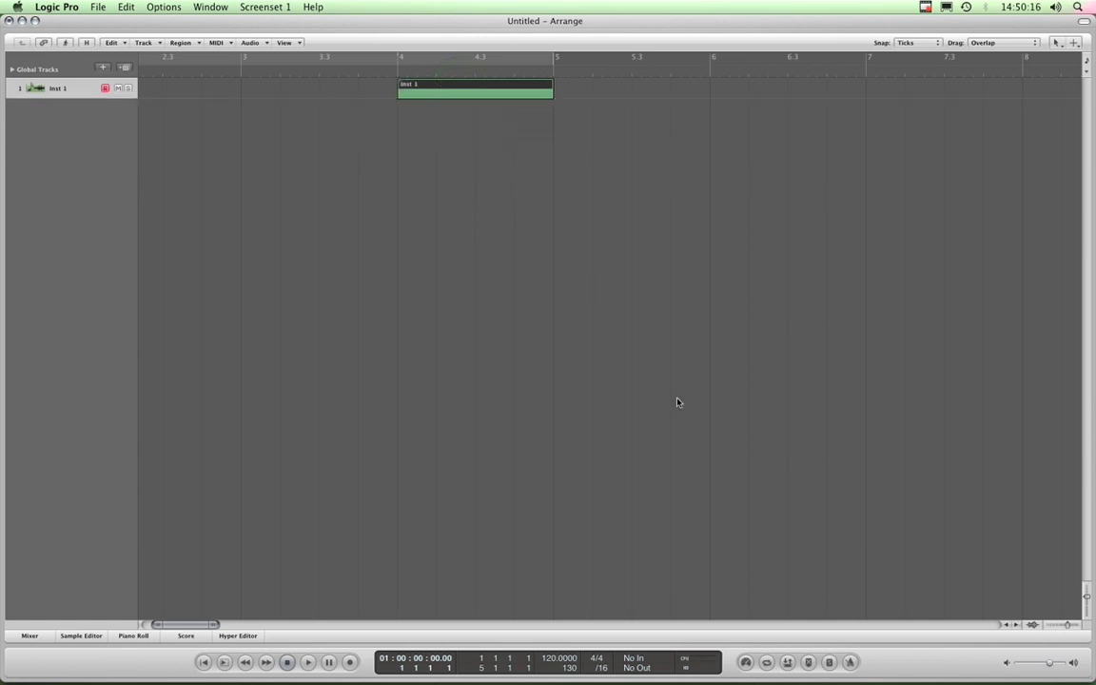
left_click_drag(1076, 627, 1067, 627)
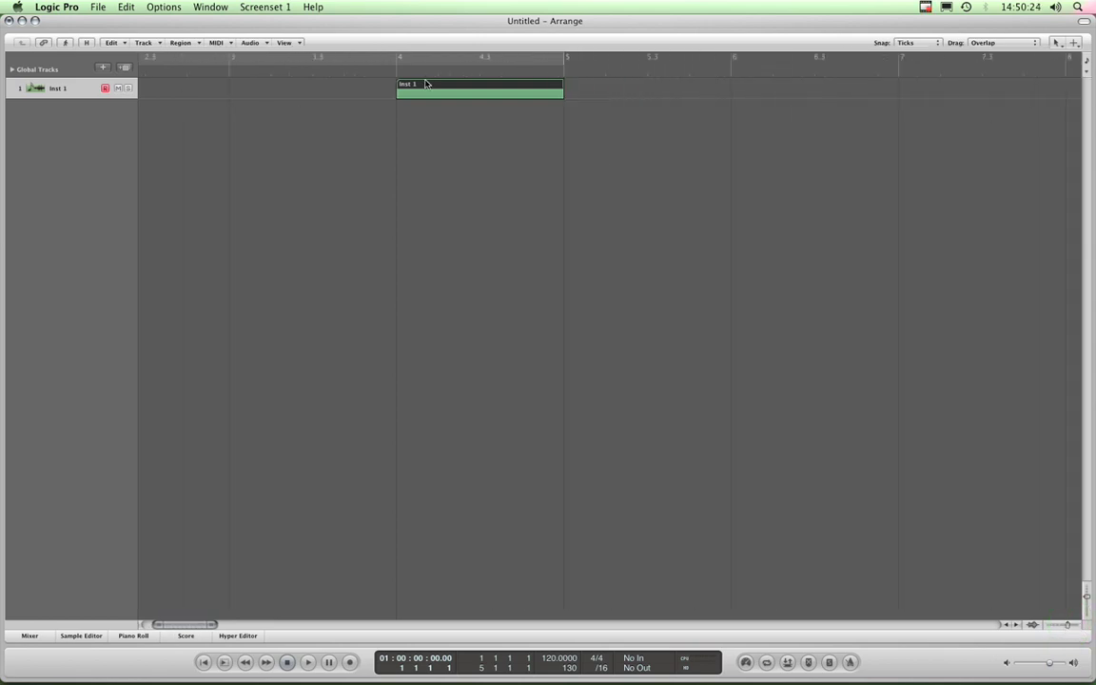
left_click(1079, 629)
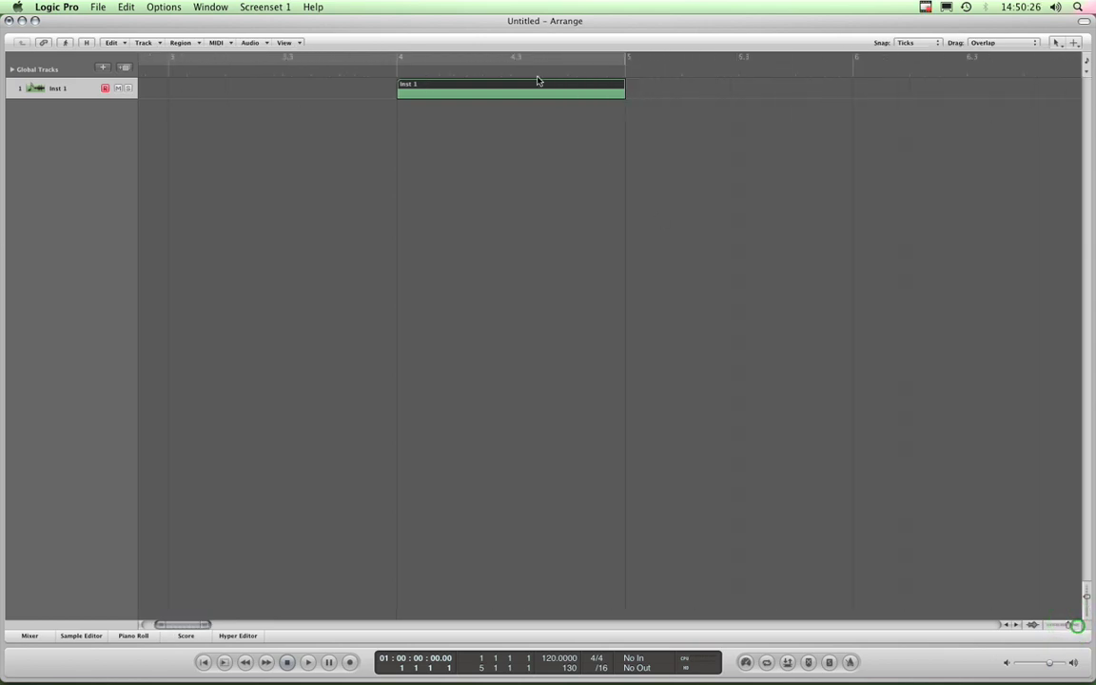
mouse_move(517, 84)
left_mouse_down()
mouse_move(771, 102)
mouse_move(518, 85)
left_mouse_up()
left_click(1072, 625)
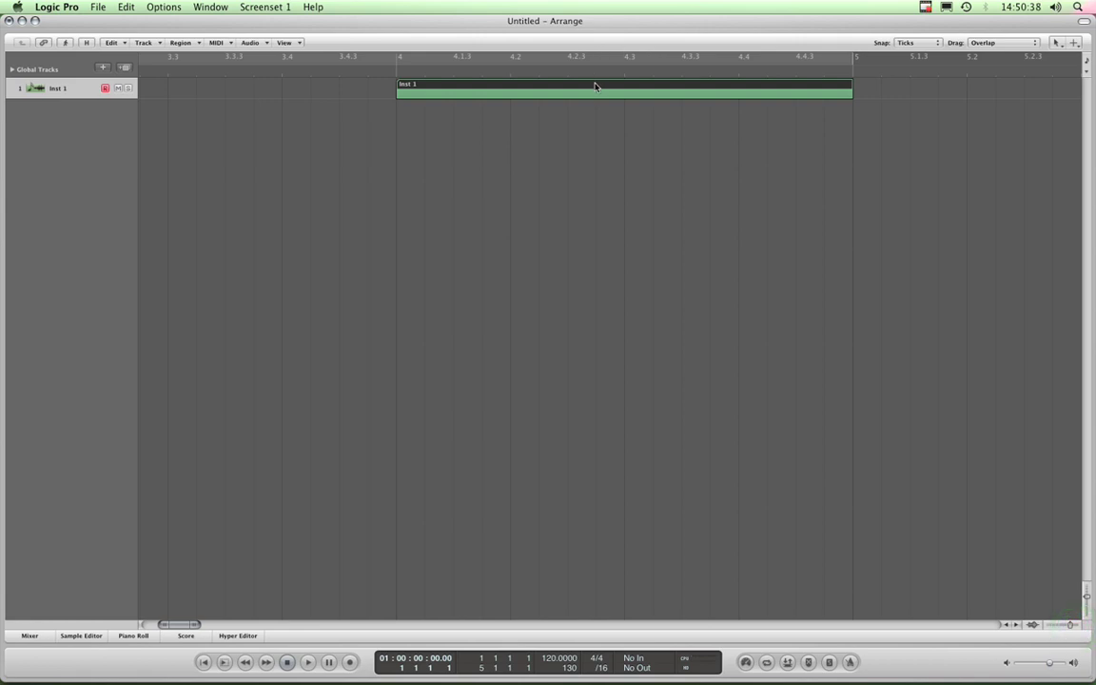
mouse_move(595, 84)
left_mouse_down()
mouse_move(625, 89)
mouse_move(597, 84)
left_mouse_up()
left_click(1050, 627)
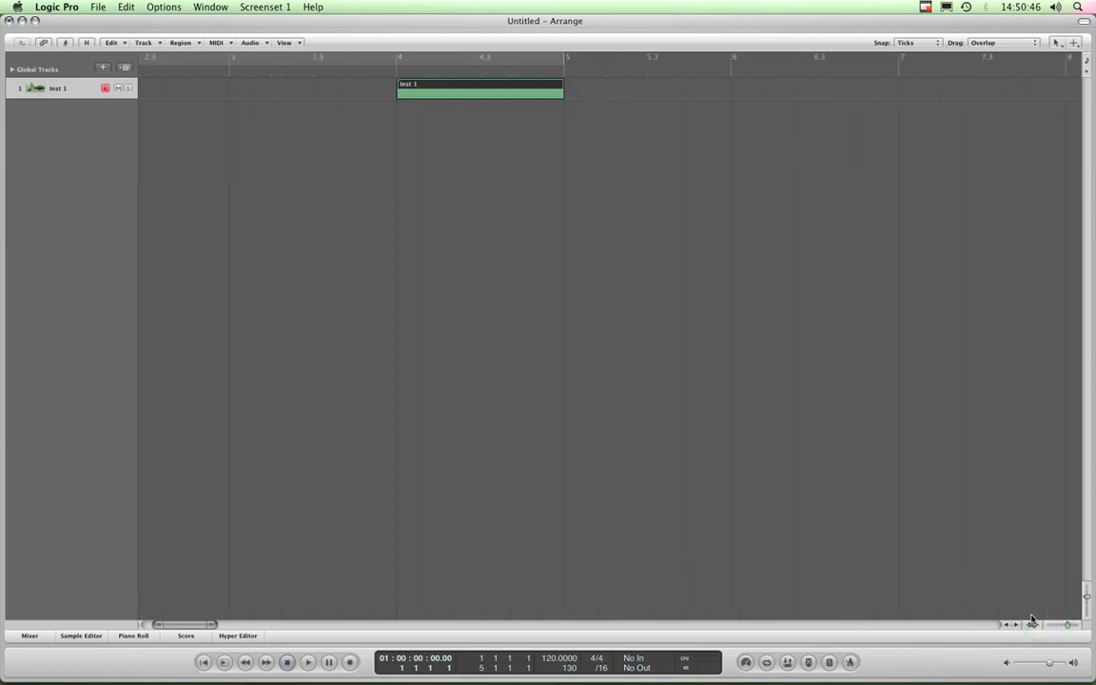
left_click(1073, 626)
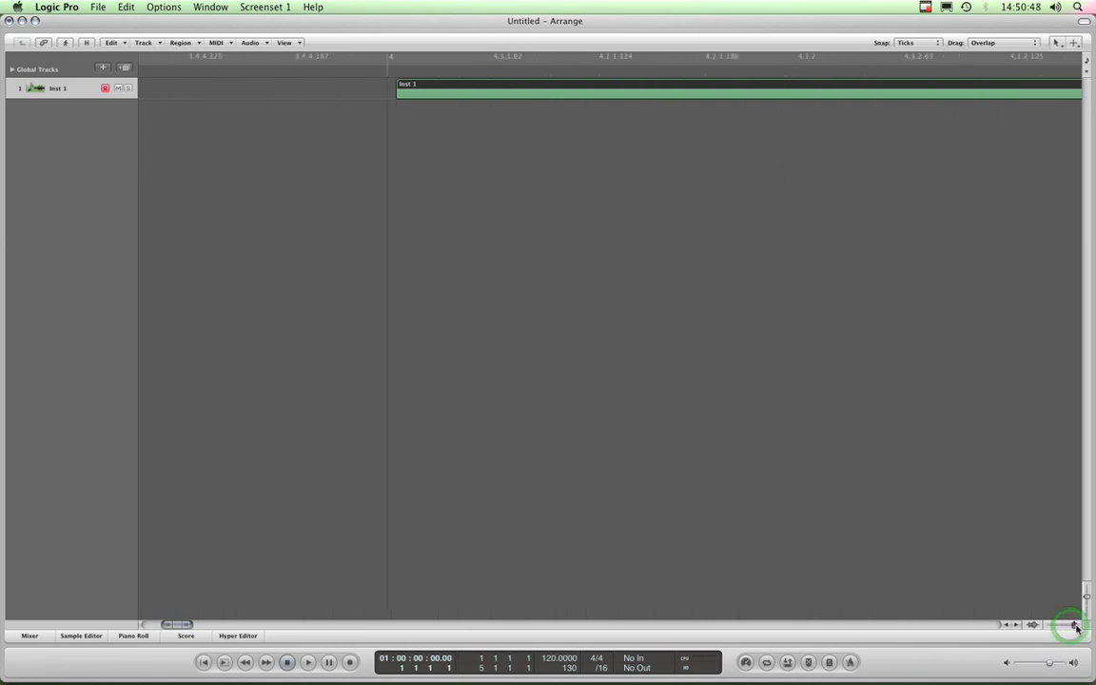
left_click(1077, 627)
left_click_drag(1078, 628, 1071, 626)
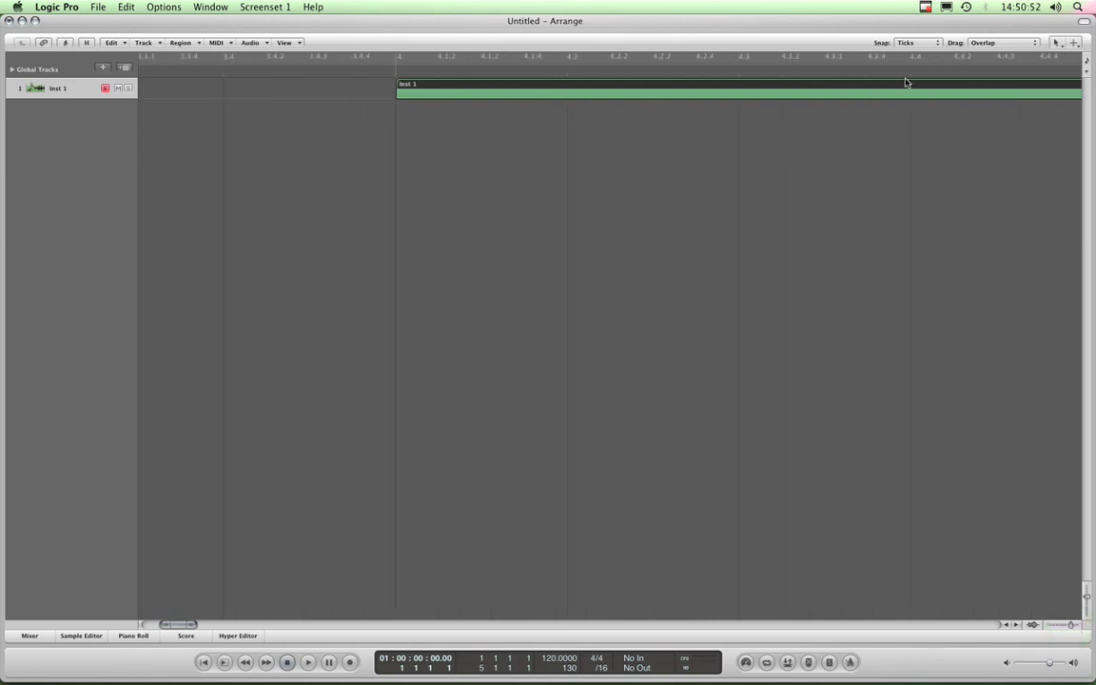
mouse_move(882, 87)
left_mouse_down()
mouse_move(1040, 98)
mouse_move(881, 88)
left_mouse_up()
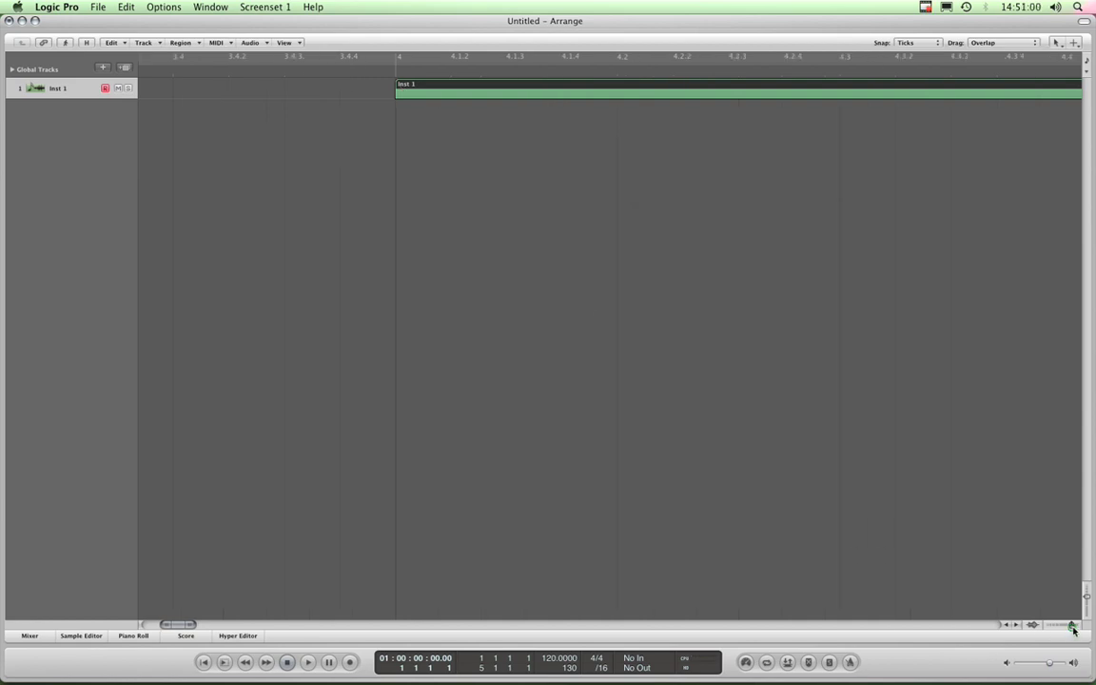
left_click_drag(1072, 625, 1067, 629)
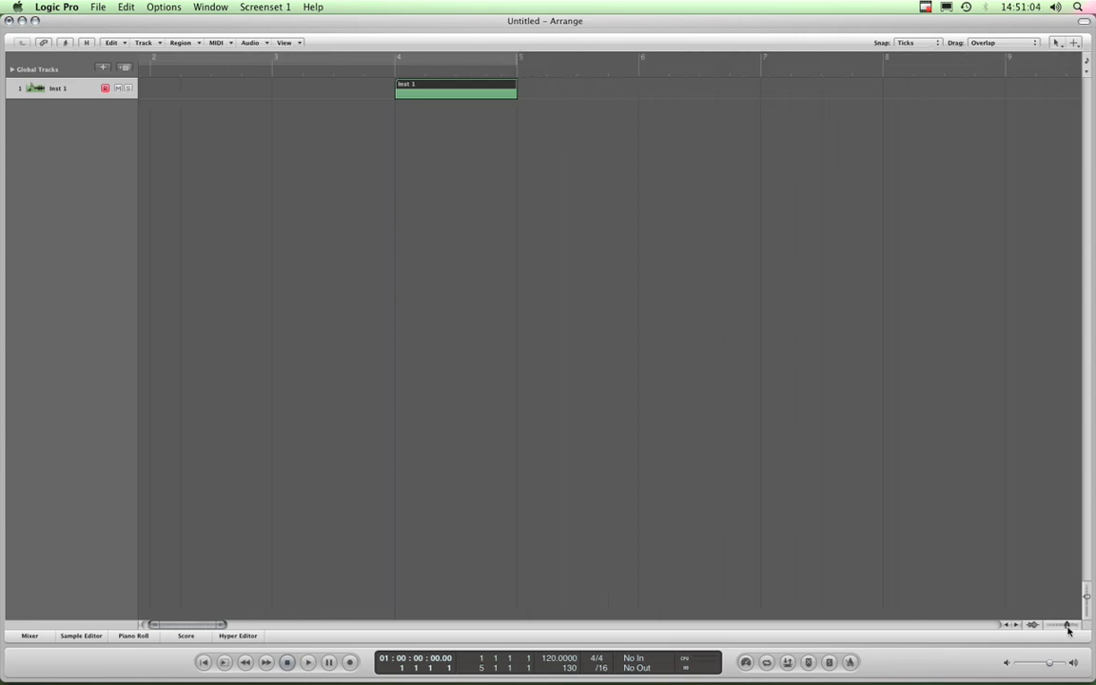
left_click(502, 91)
Nudge Inst 1 just after bar 4 and set snapping to Beat
left_click(936, 42)
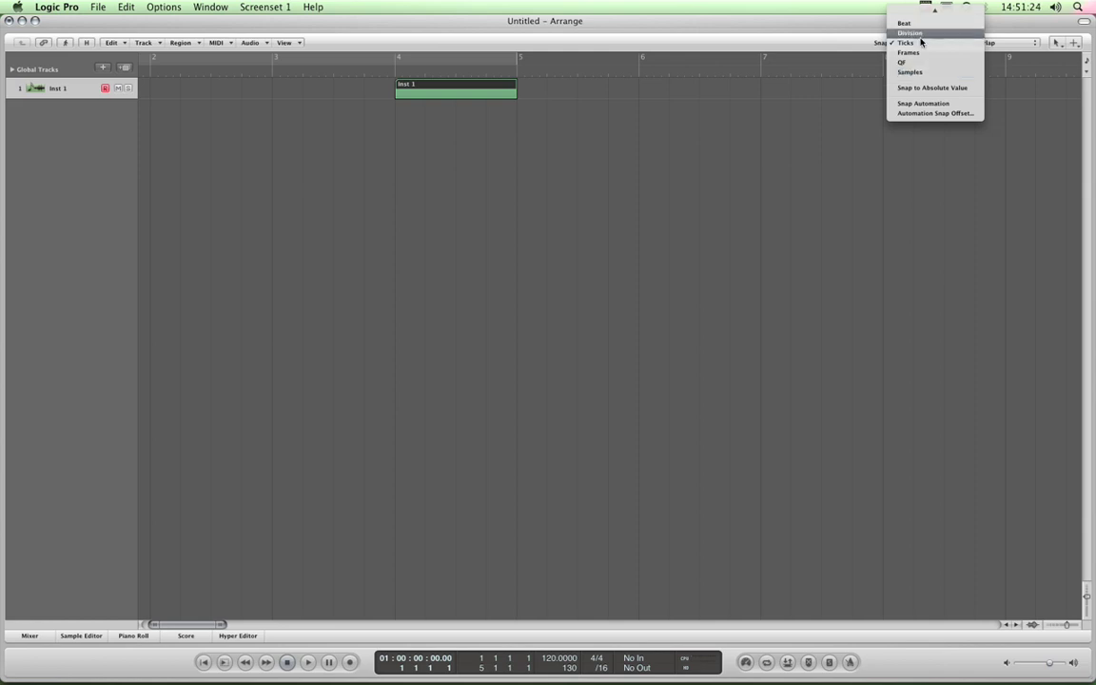
left_click(839, 41)
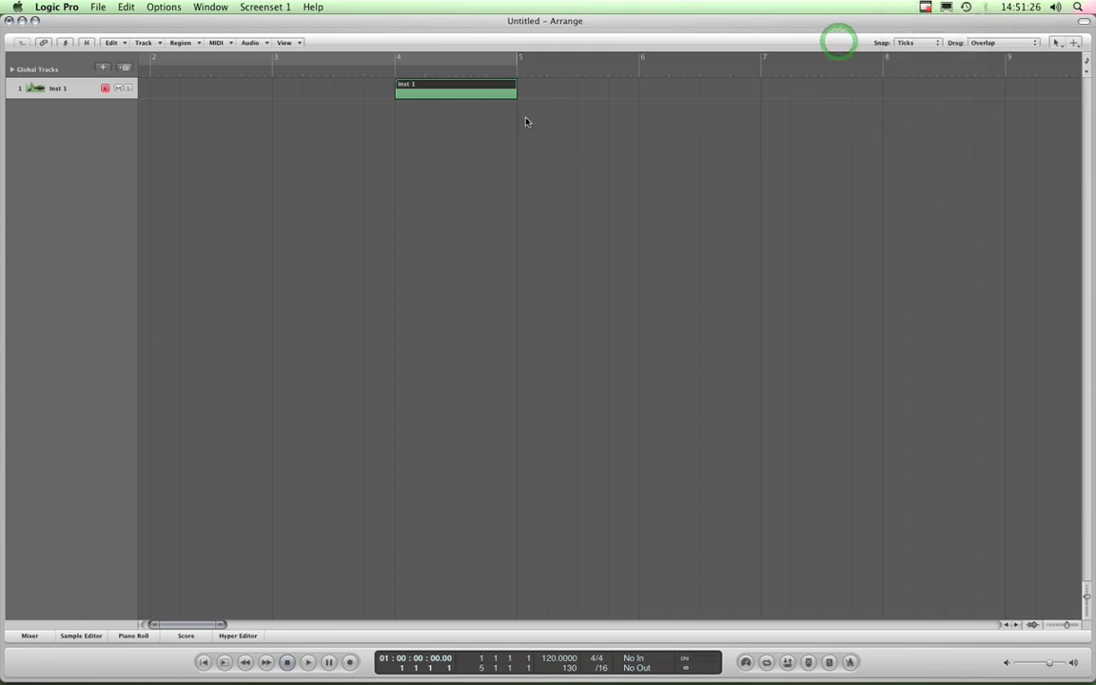
left_click_drag(455, 85, 474, 87)
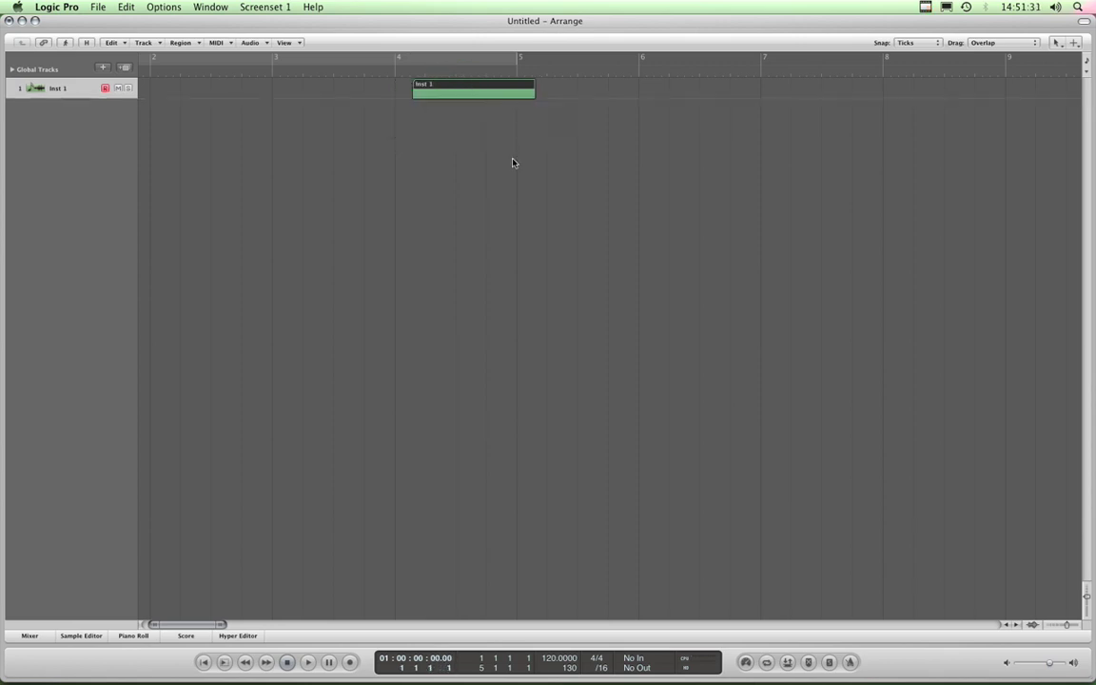
left_click(937, 43)
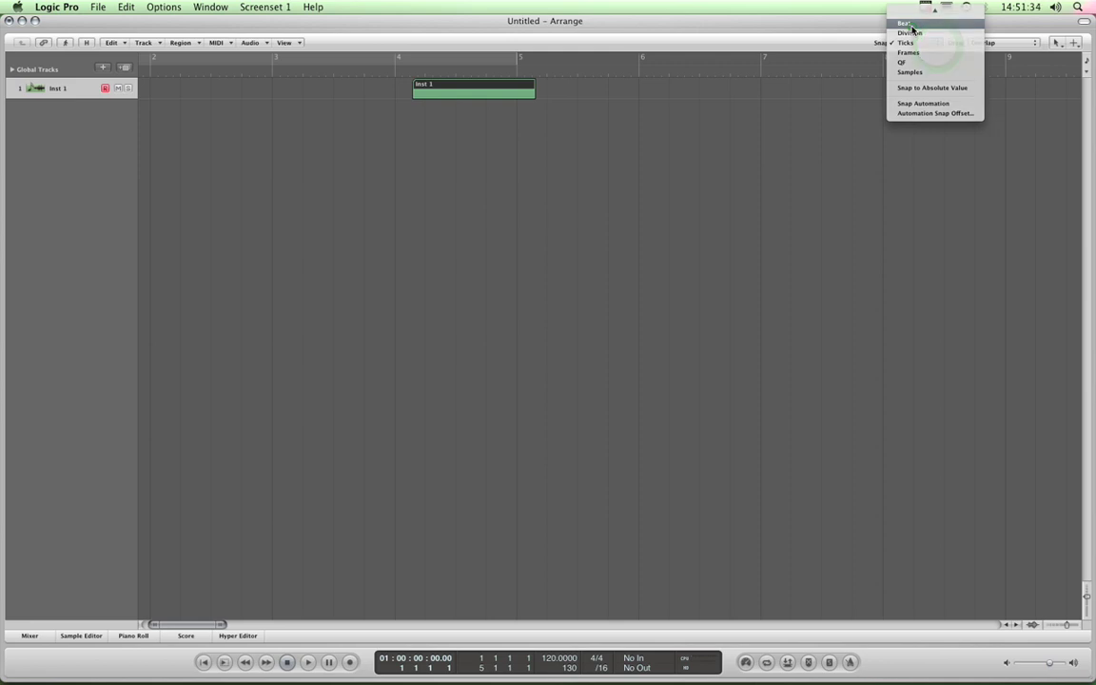
left_click(911, 25)
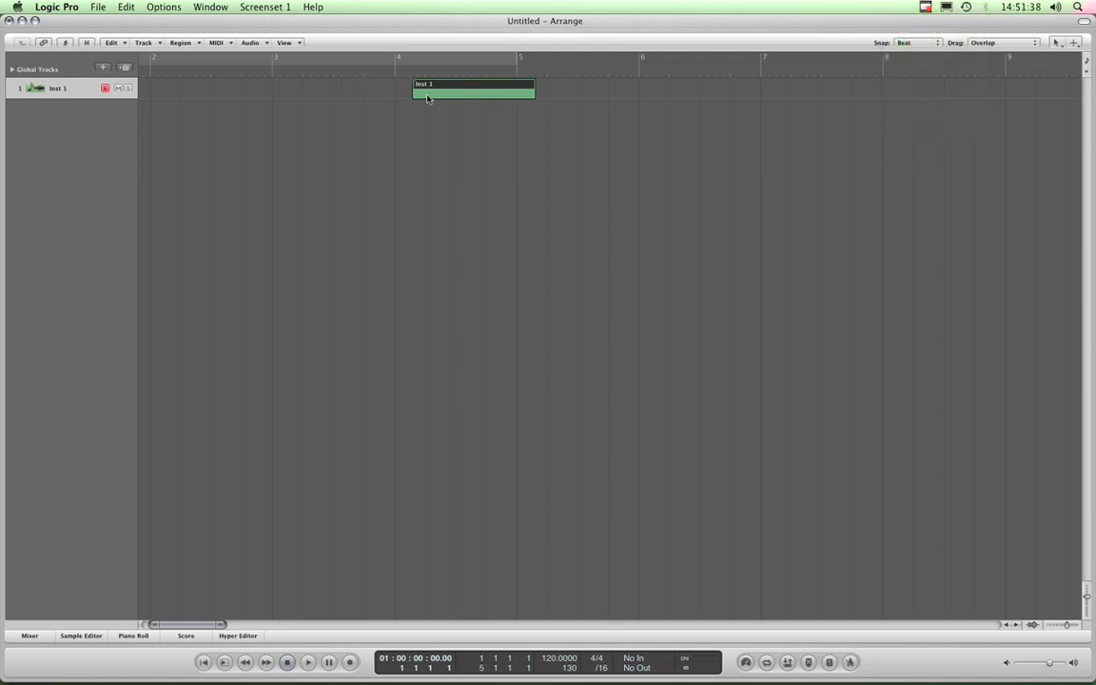
Move Inst 1 later in one-beat steps, then back so it starts partway through bar 4
left_click(939, 48)
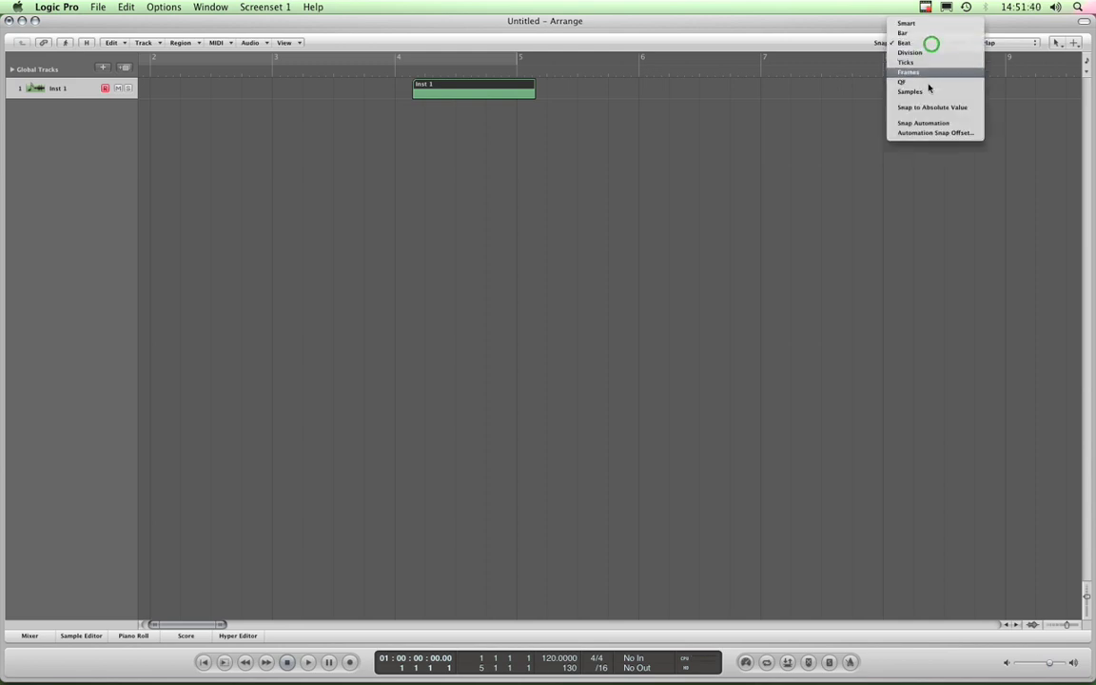
left_click(800, 21)
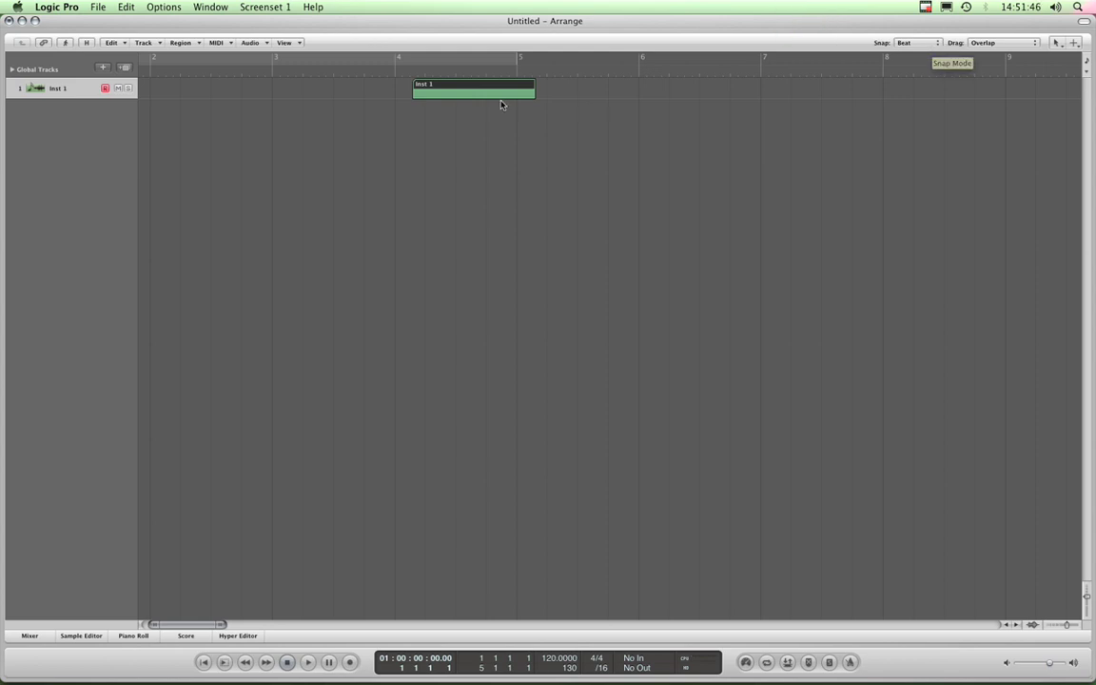
left_click_drag(484, 91, 532, 95)
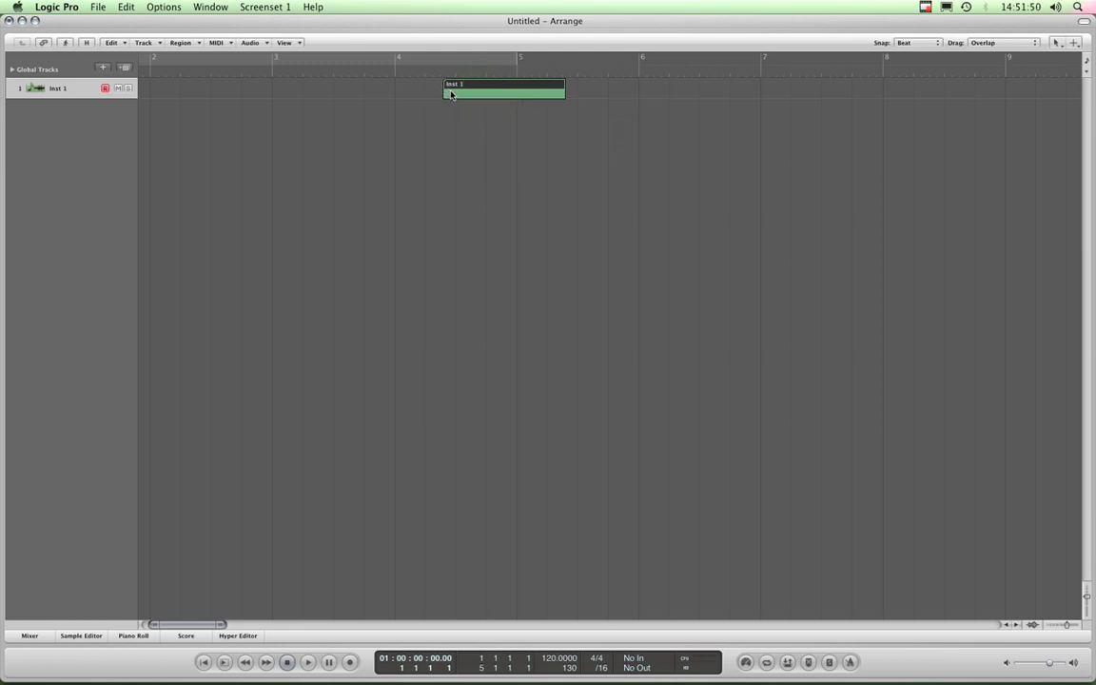
left_click_drag(463, 88, 525, 90)
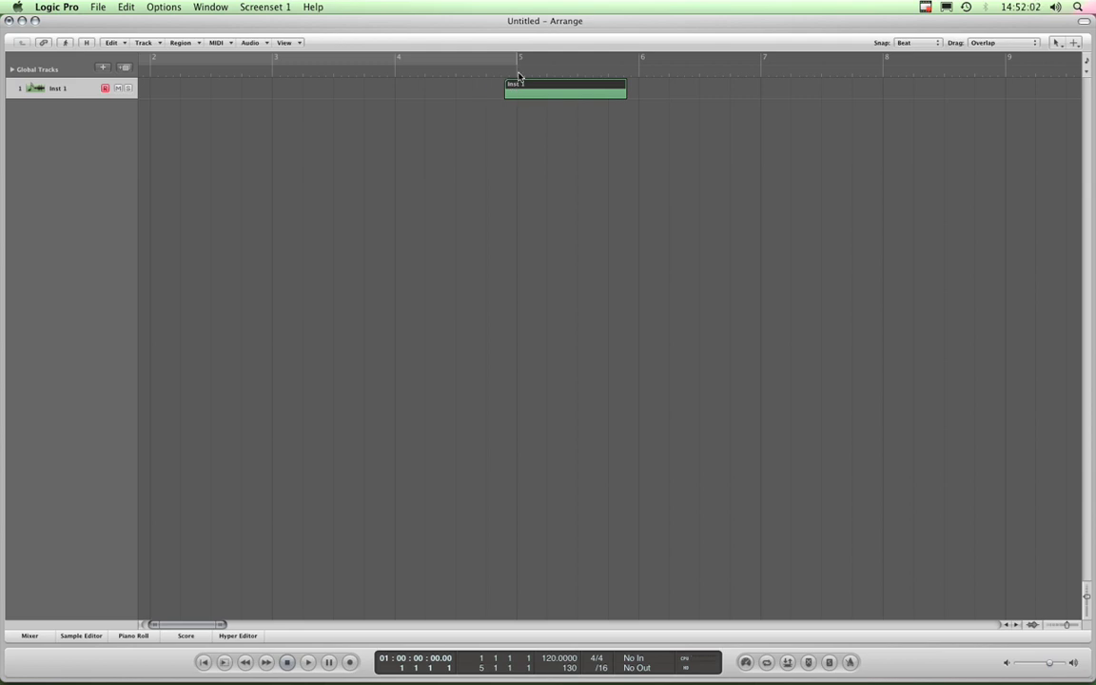
left_click_drag(522, 87, 491, 85)
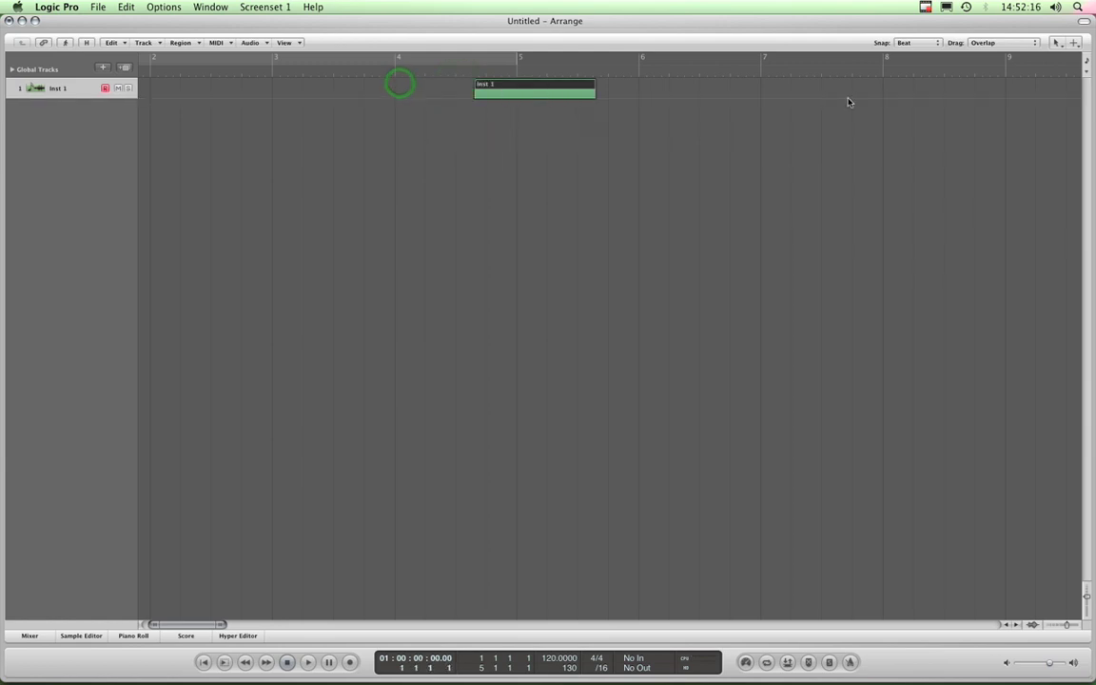
Enable Snap to Absolute Value and drop Inst 1 exactly at the start of bar 4
left_click(937, 43)
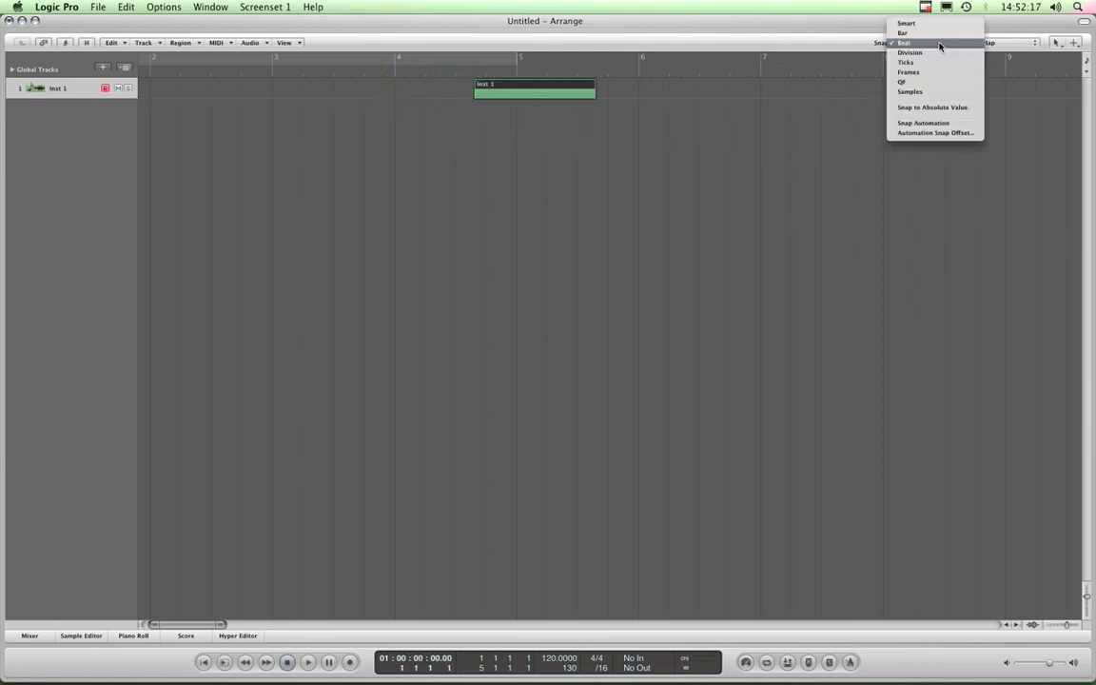
left_click(909, 108)
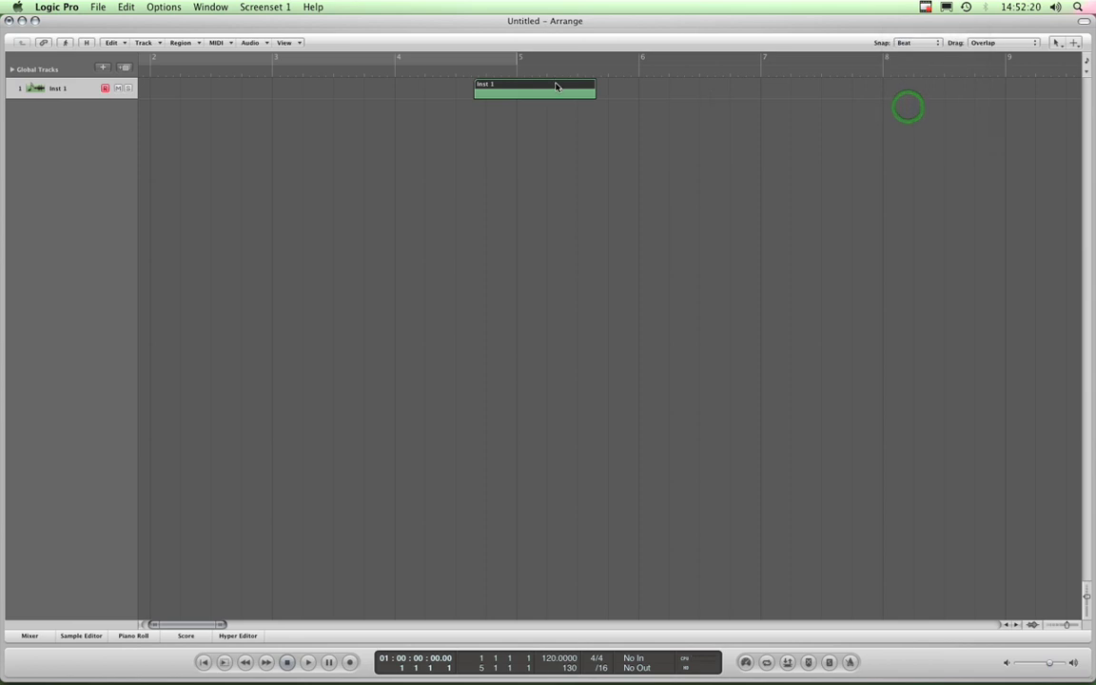
left_click_drag(557, 86, 557, 86)
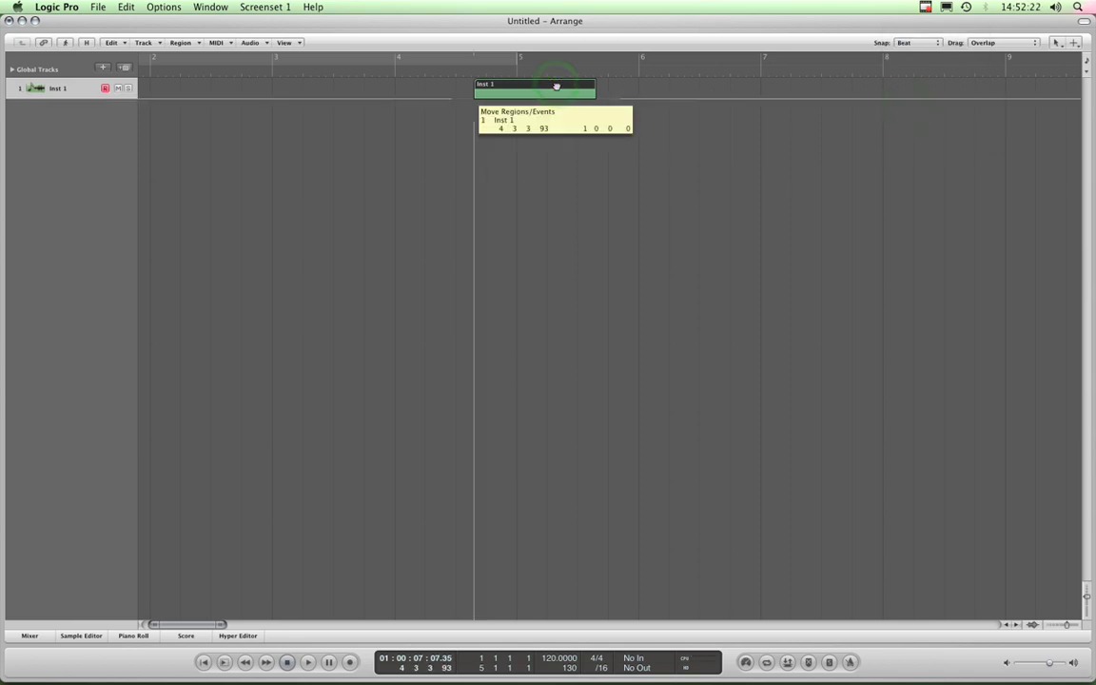
left_click_drag(557, 86, 506, 85)
left_click_drag(472, 86, 398, 88)
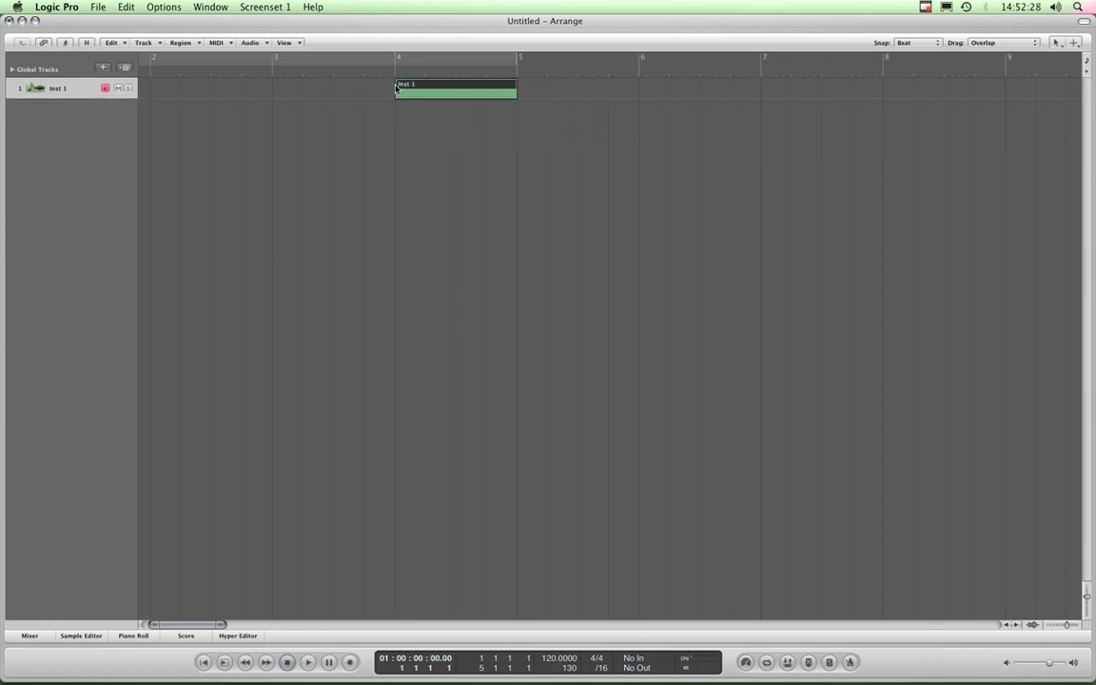
Confirm absolute-value snapping is on and deselect the Inst 1 region
left_click(936, 42)
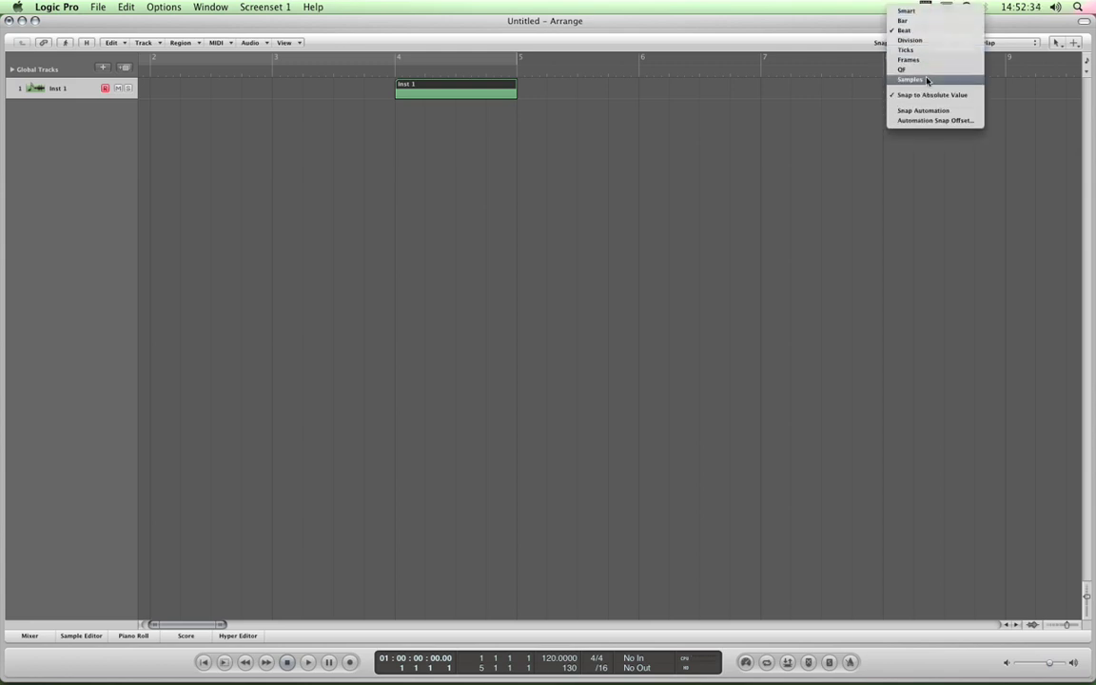
left_click(683, 32)
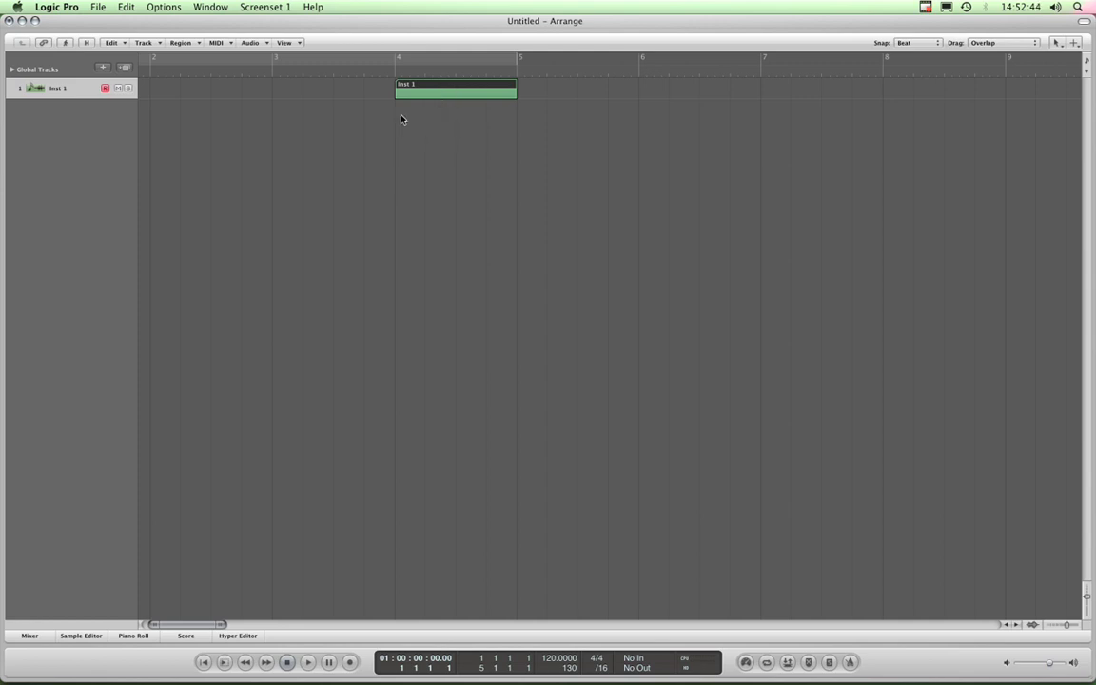
left_click(420, 142)
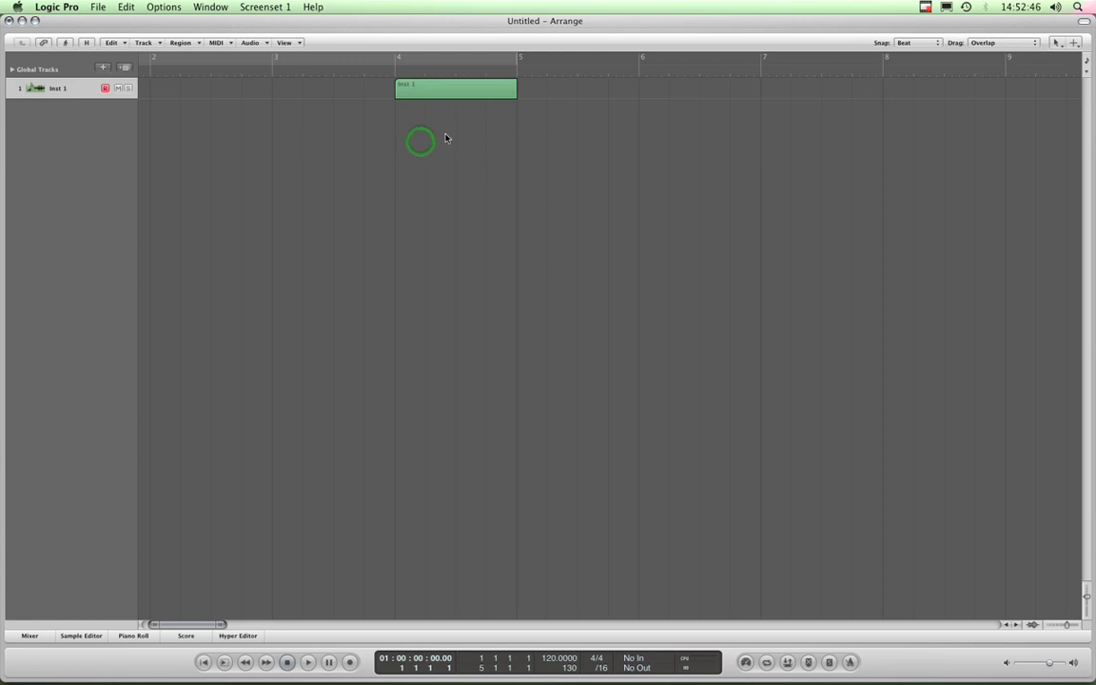